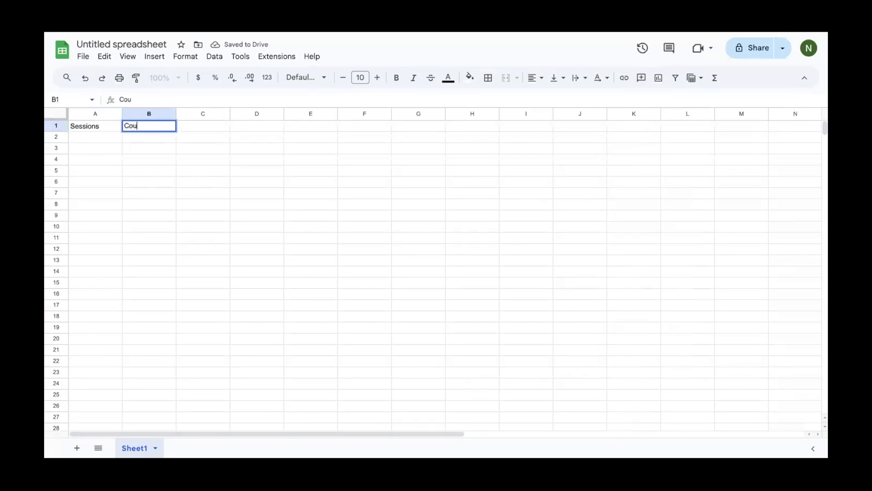
Finish the Count header and fill session numbers 1–10 down column A
click(101, 129)
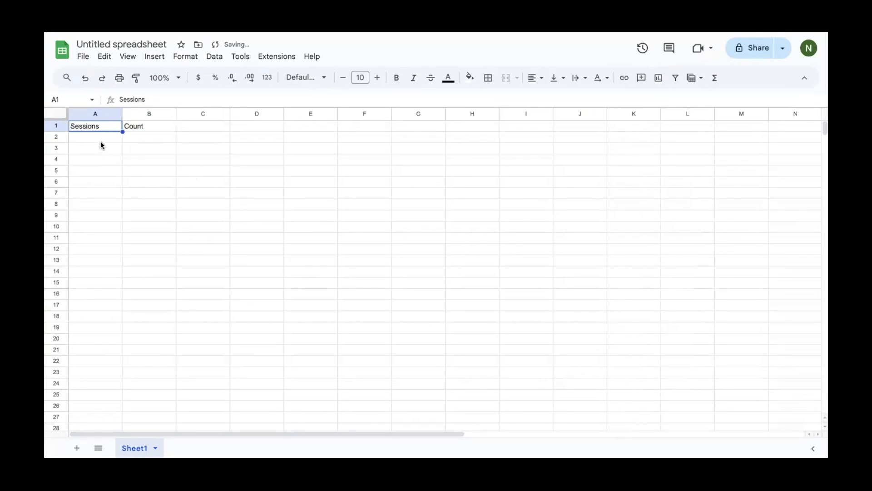
click(100, 138)
text(1)
key(Return)
text(2)
key(Return)
text(3)
Enter counts 0, 0, 0, 3, 4, 5, 7, 10, 10, 10 down column B
key(Return)
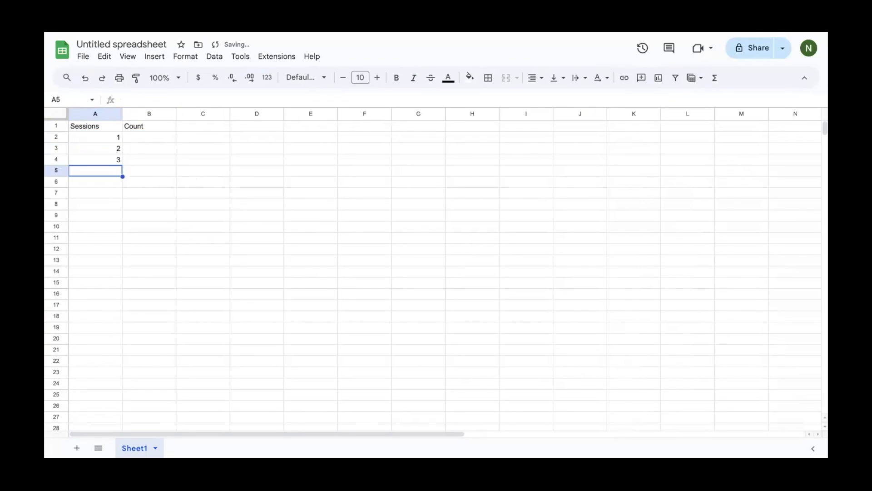
drag(107, 138, 122, 237)
click(150, 136)
text(0)
key(Return)
text(0)
key(Return)
text(0)
key(Return)
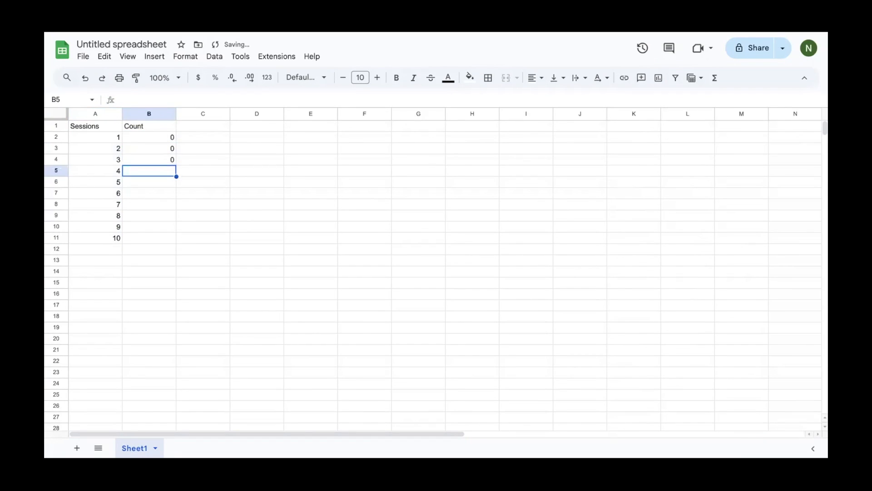
text(3)
key(Return)
text(4)
key(Return)
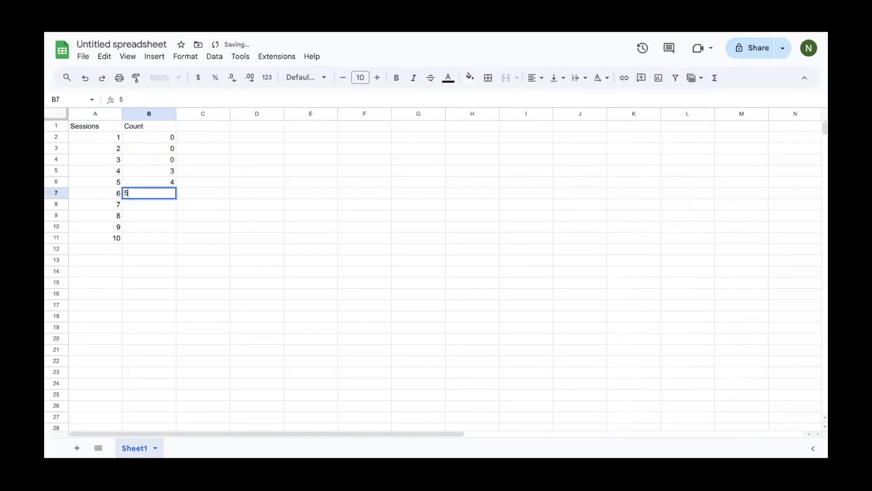
text(5)
key(Return)
text(7)
key(Return)
text(10)
key(Return)
text(10)
key(Return)
text(10)
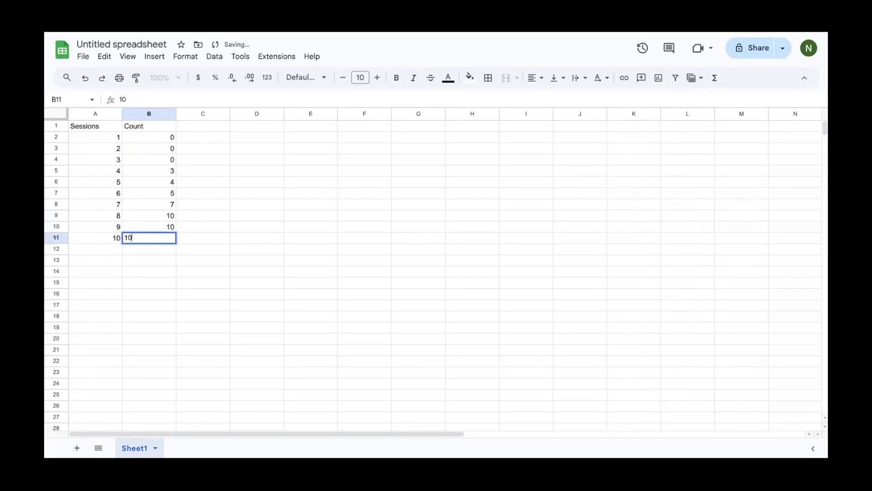
key(Return)
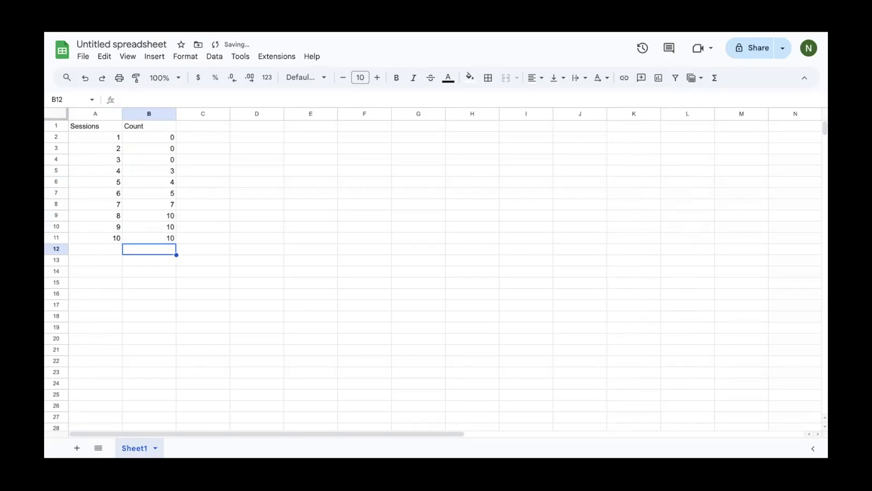
Type the header 'Condition Change' in C1
click(182, 124)
text(Condition Change)
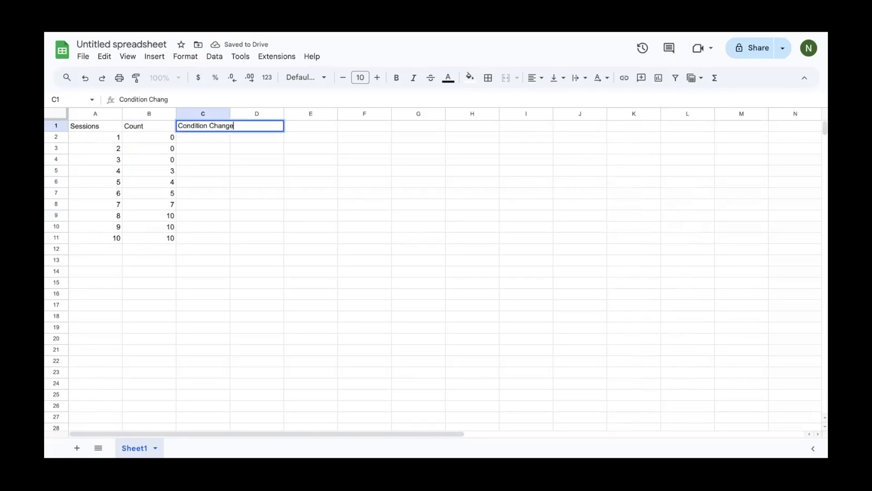
key(Return)
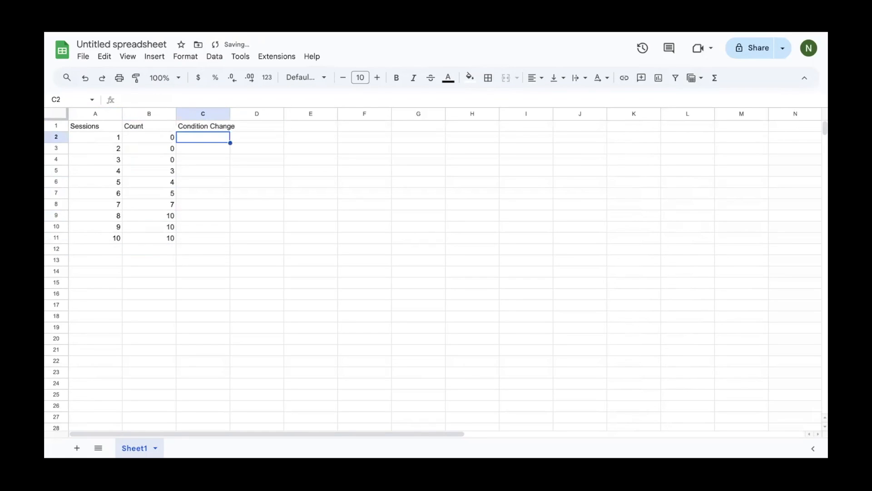
Insert two empty rows above row 5, between sessions 3 and 4
click(56, 171)
right_click(55, 172)
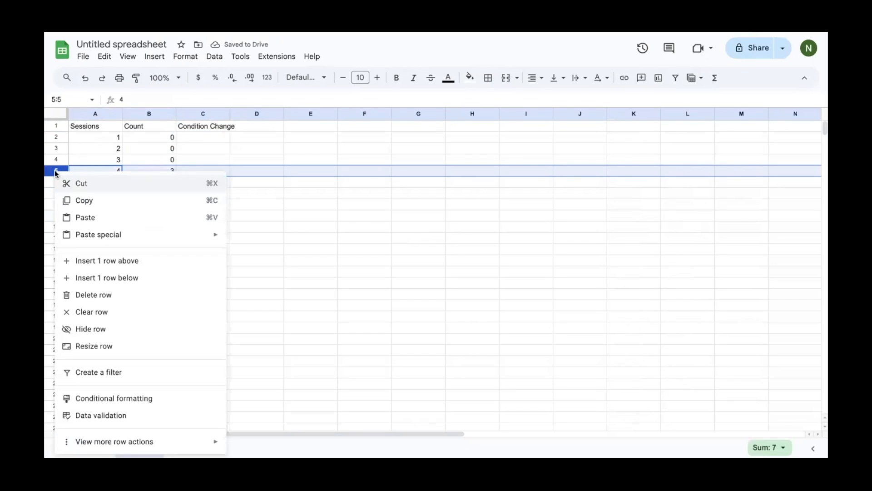
click(133, 262)
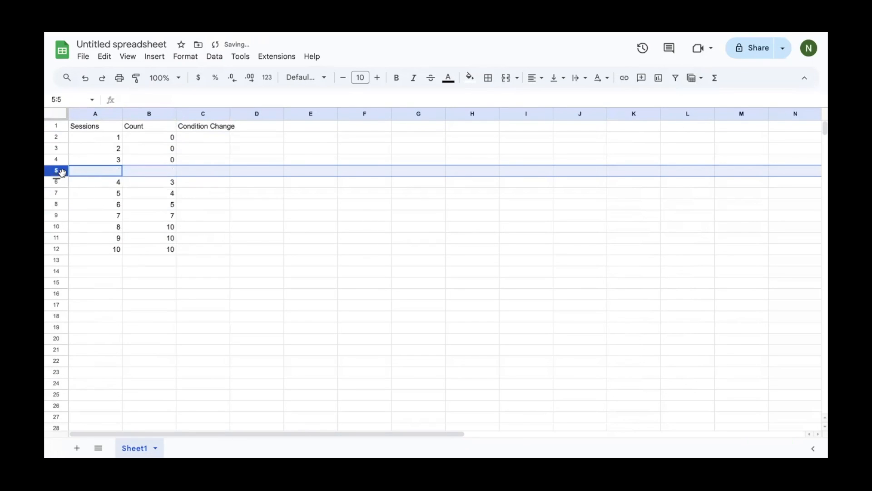
right_click(62, 172)
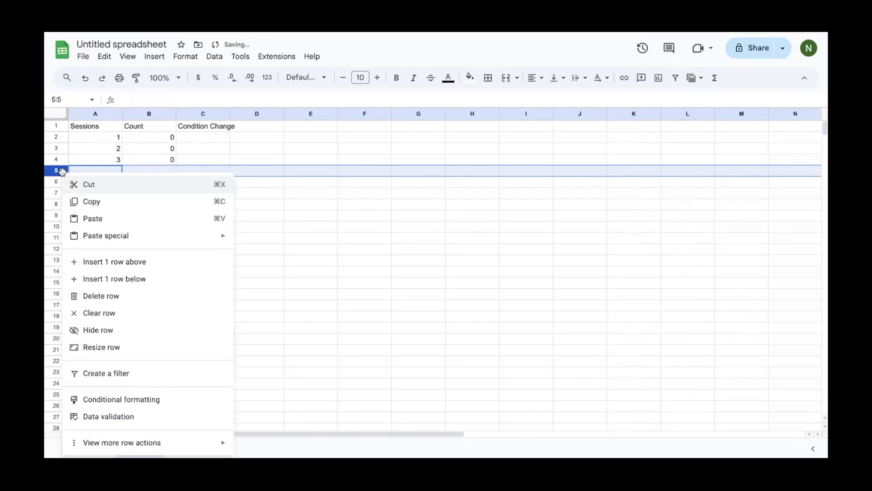
click(127, 262)
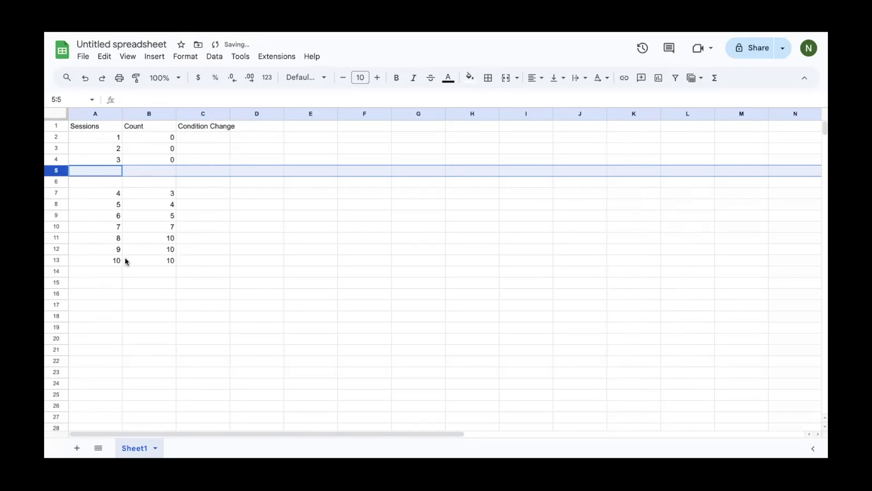
Fill A5 and A6 with session 3.5, and C5 and C6 with 0 and 10
click(112, 171)
text(3.5)
key(Return)
text(3.5)
key(Return)
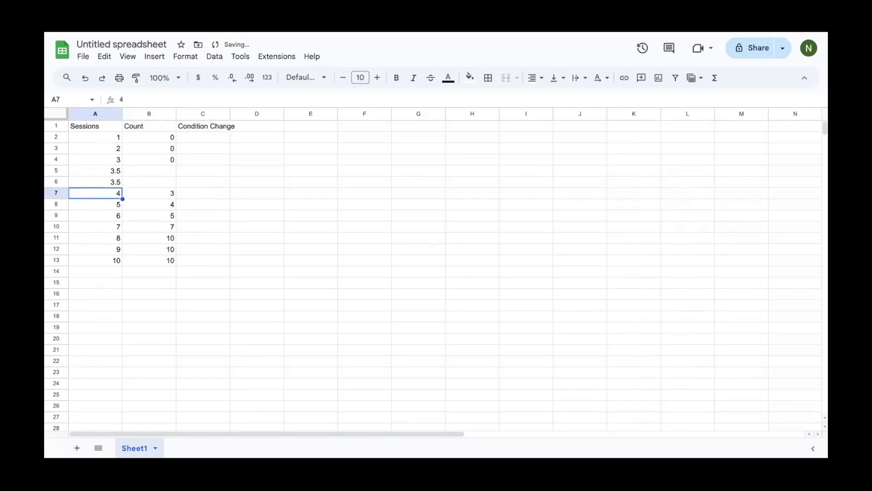
click(206, 166)
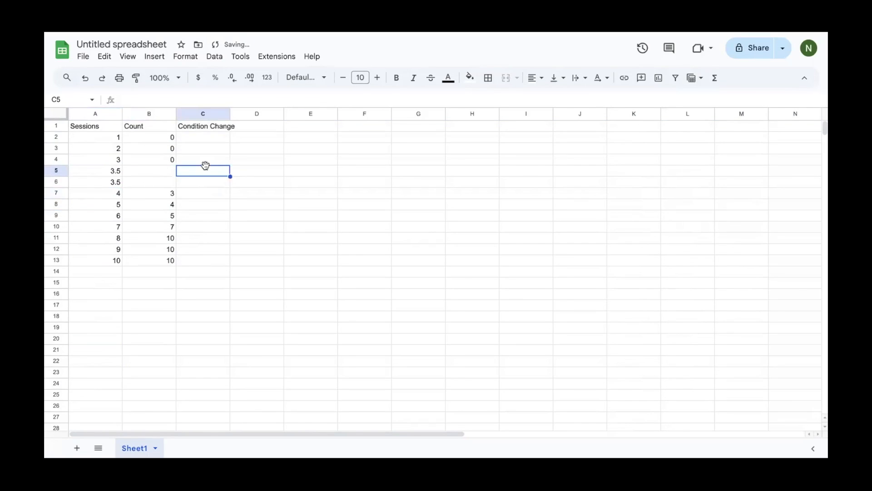
text(0)
key(Return)
text(10)
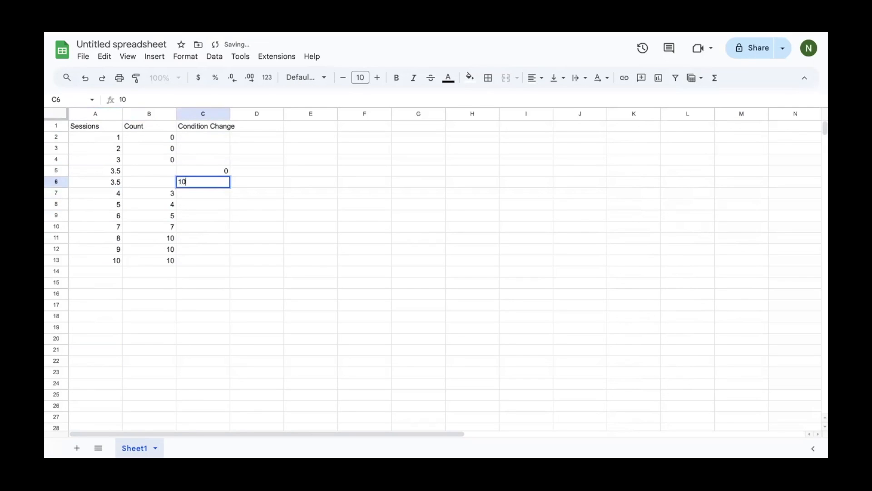
key(Return)
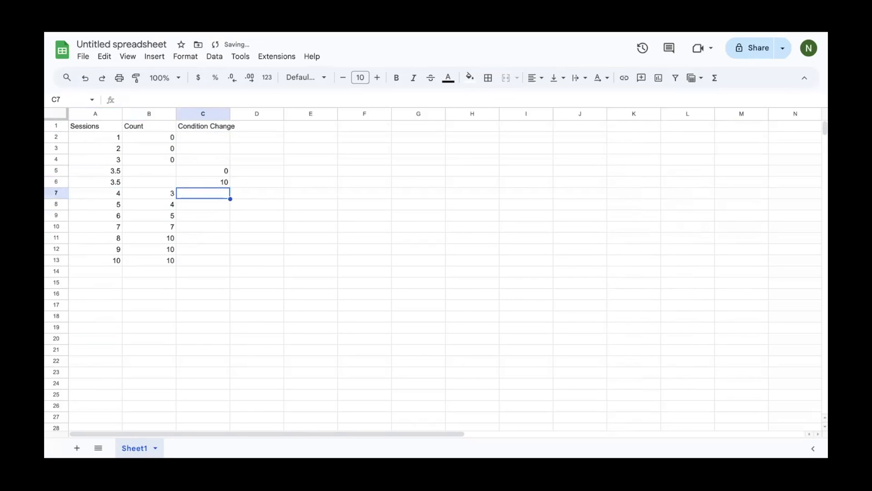
Insert a chart and set its data range to A1:C13
click(154, 58)
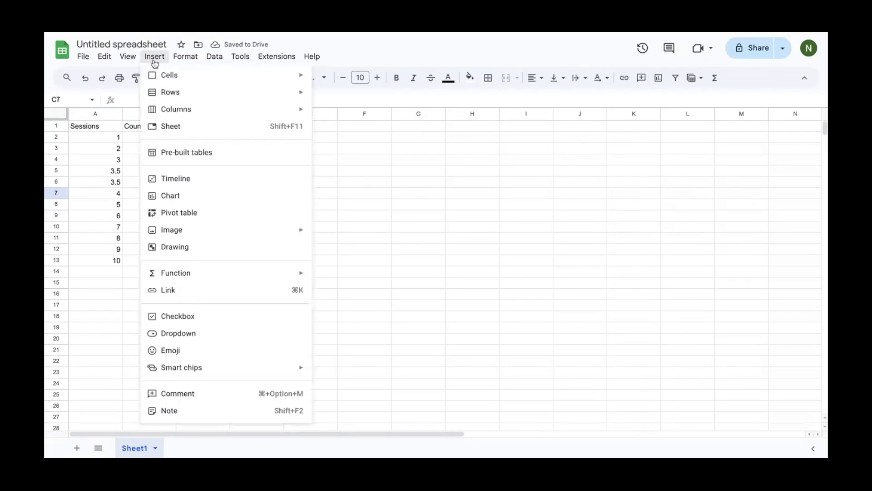
click(201, 196)
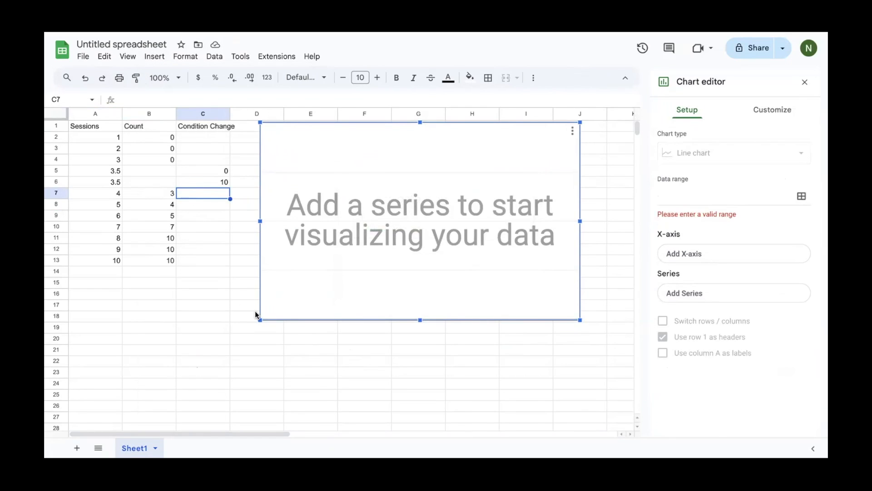
click(802, 196)
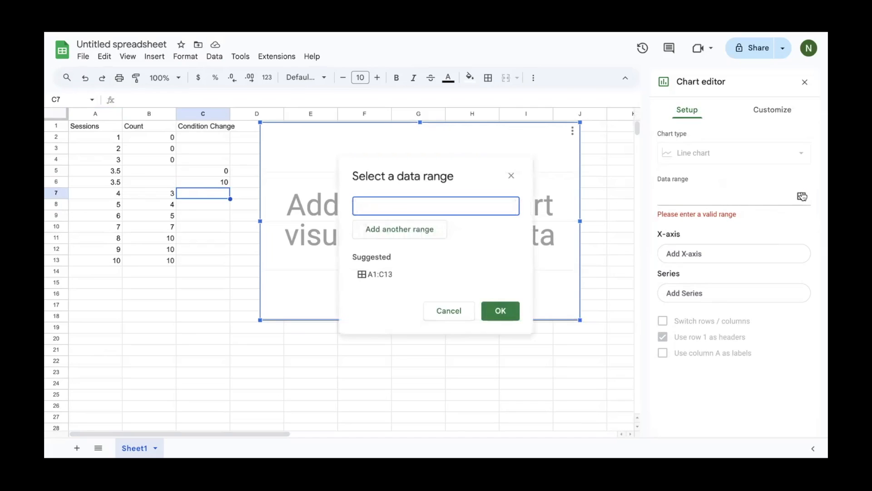
drag(98, 125, 192, 262)
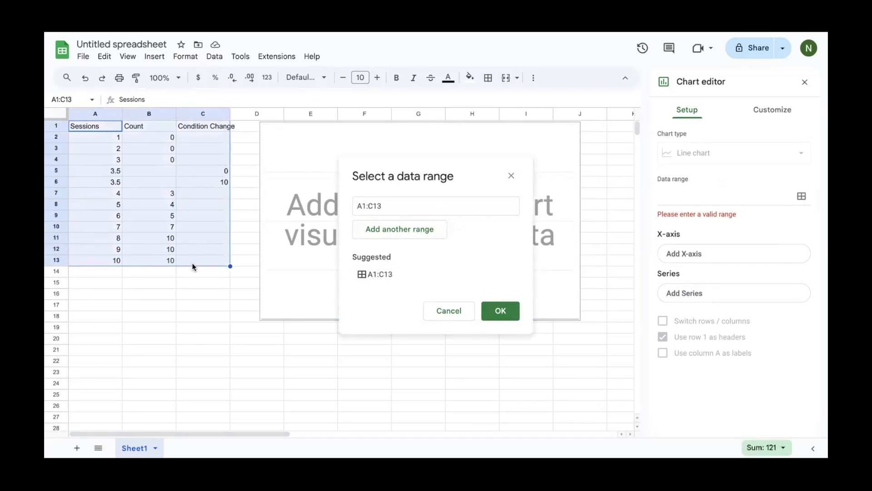
click(491, 316)
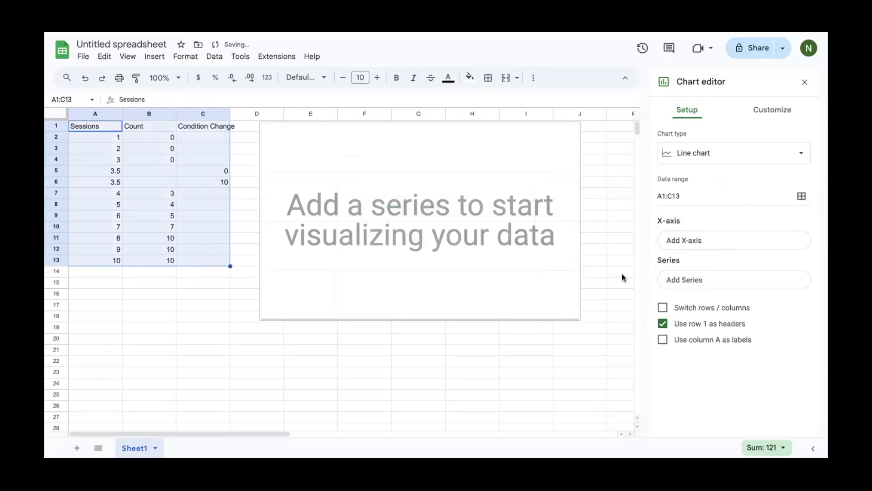
Use Sessions as the X-axis and plot Count and Condition Change as series
click(686, 247)
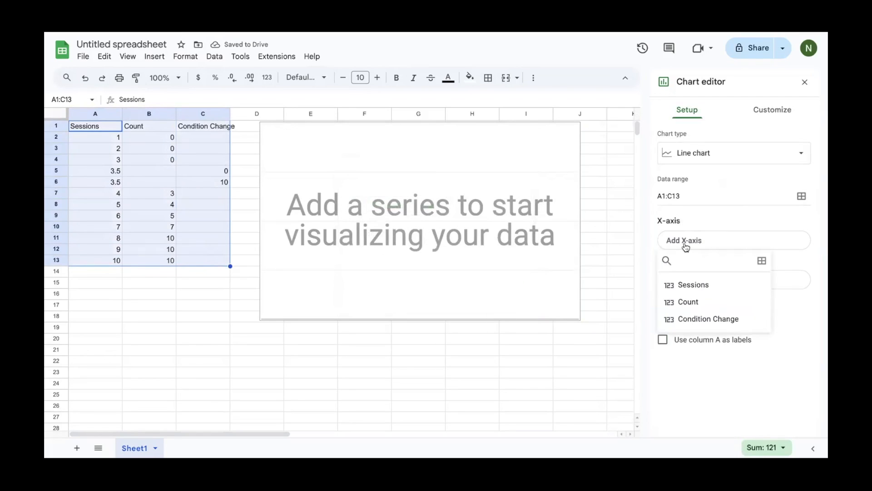
click(709, 284)
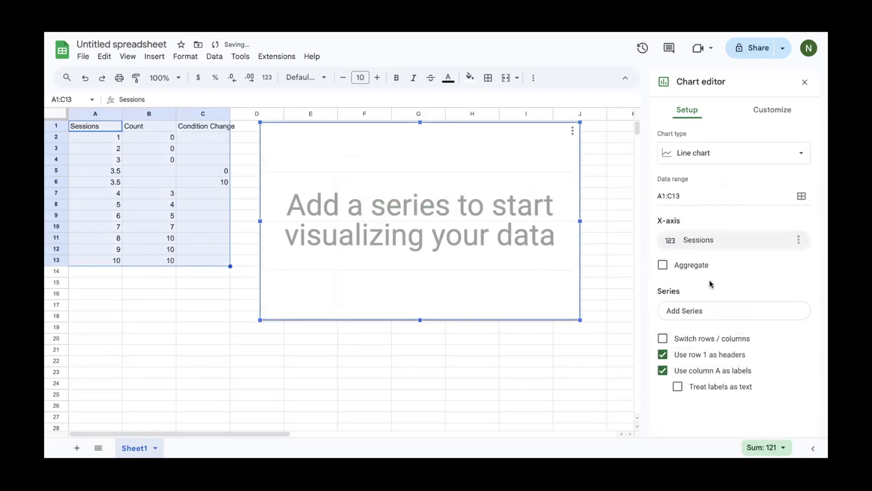
click(719, 313)
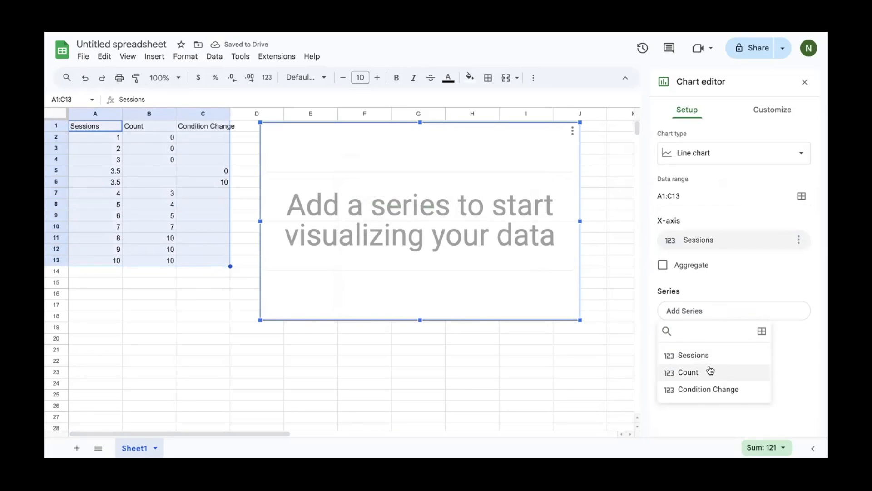
click(711, 370)
click(722, 336)
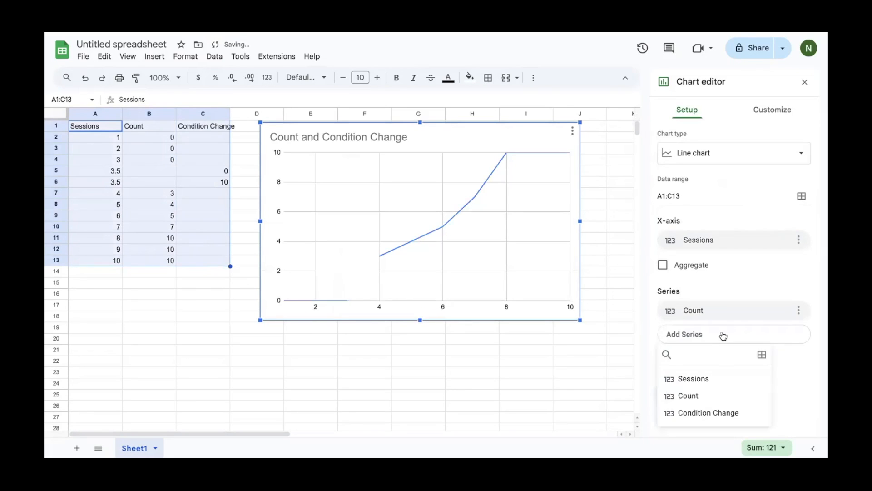
click(707, 411)
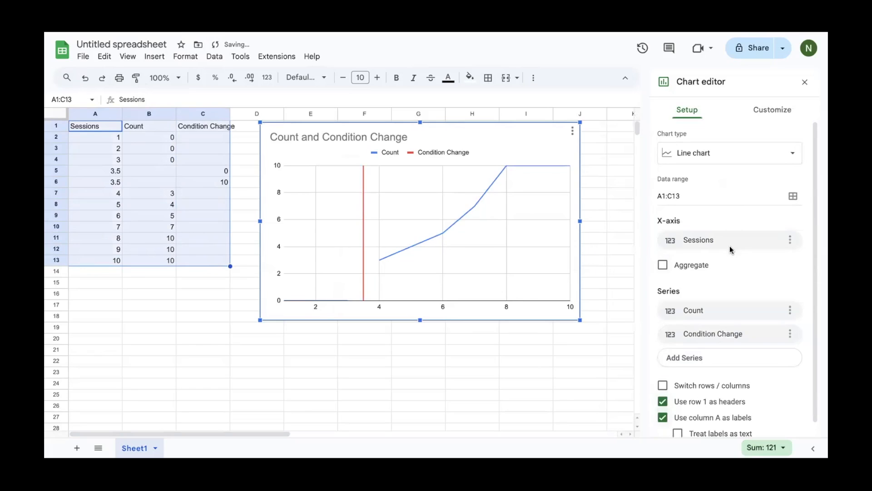
Switch the chart to the first suggested line chart type
click(739, 155)
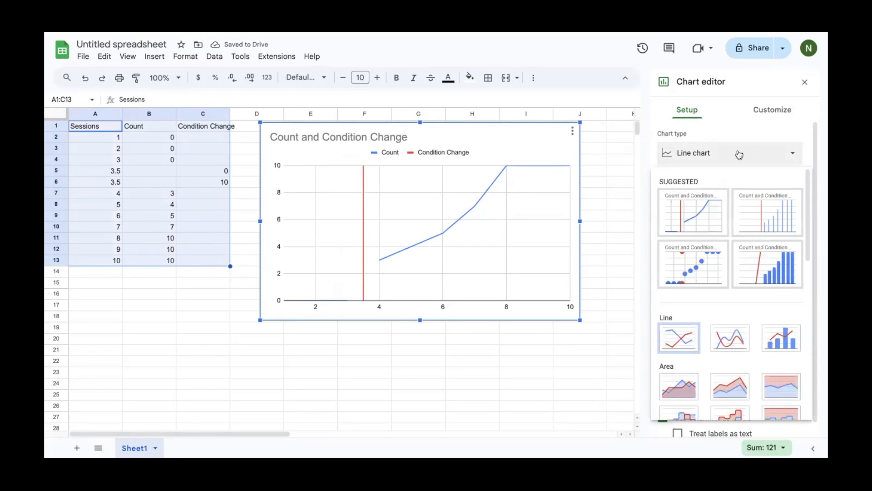
click(689, 232)
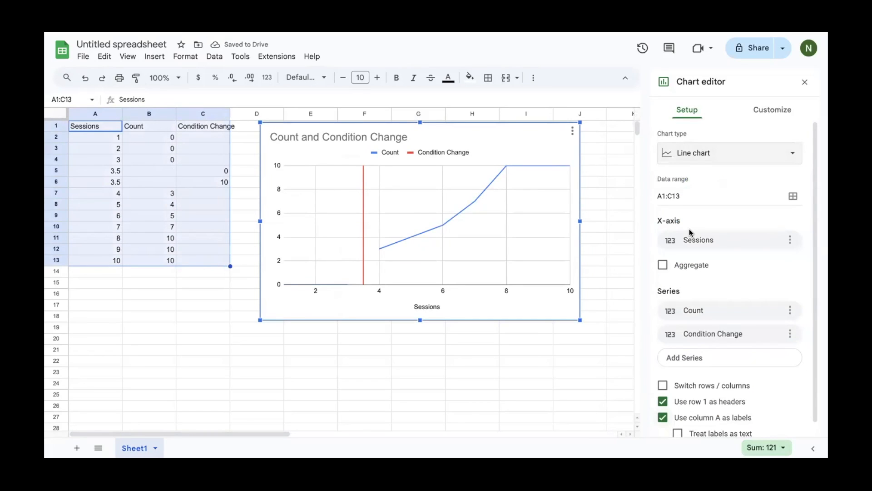
click(754, 117)
Make the chart border black
click(737, 140)
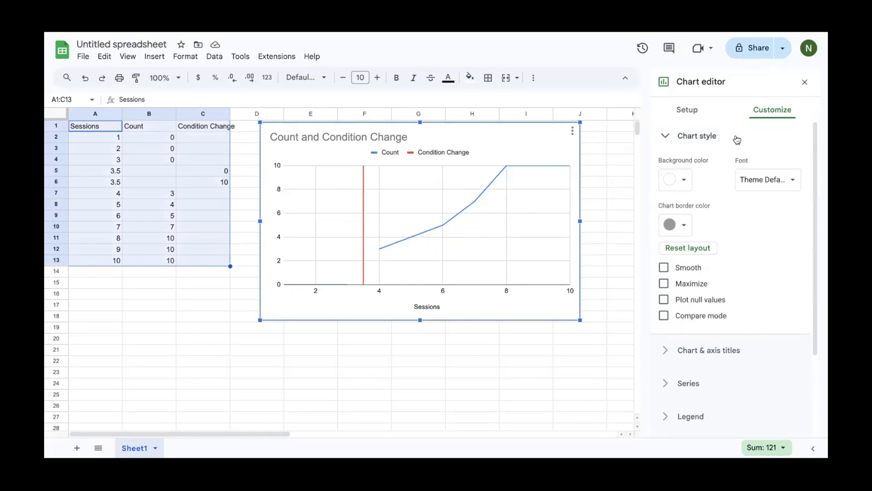
click(672, 224)
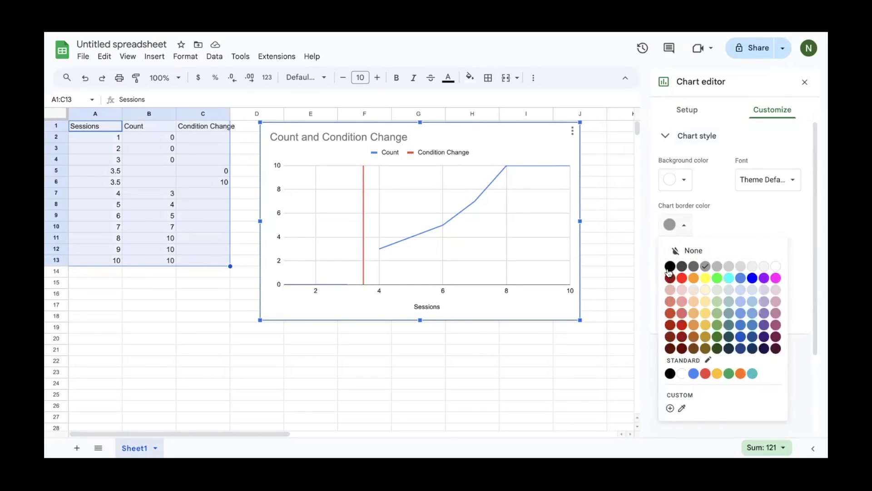
click(669, 272)
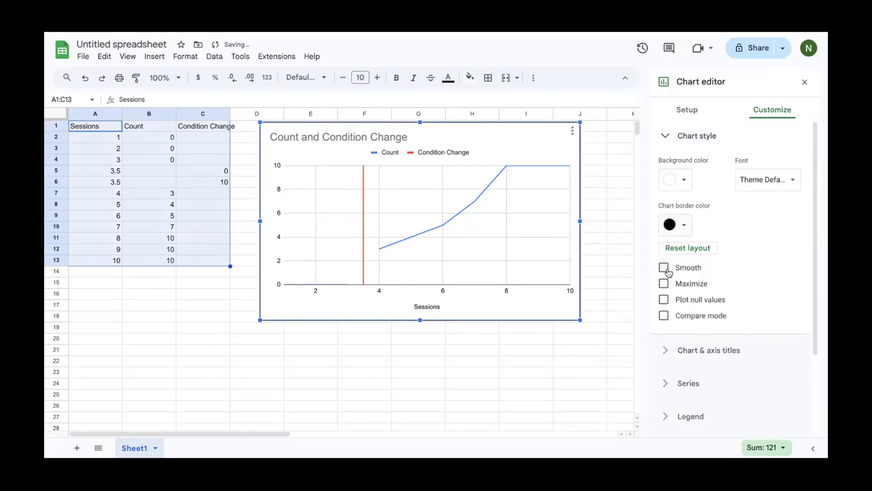
Retitle the chart 'Example Graph', centred, in black text
click(686, 349)
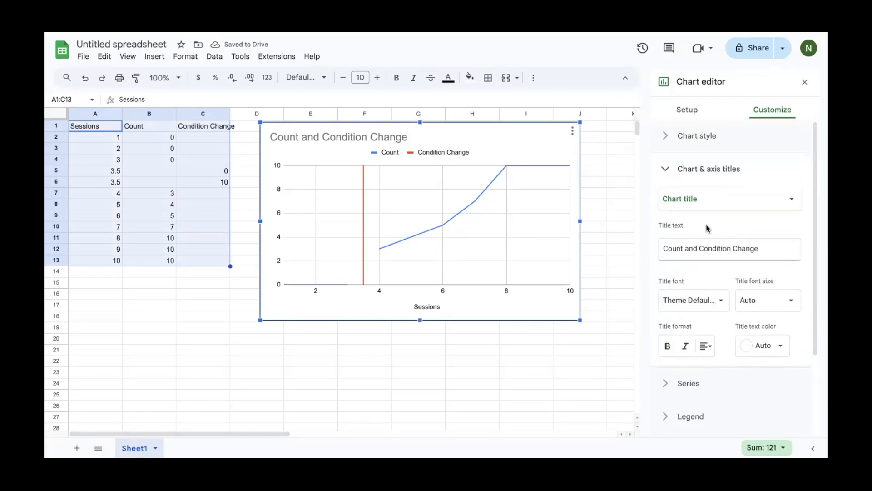
drag(756, 247, 626, 246)
text(Example Graph)
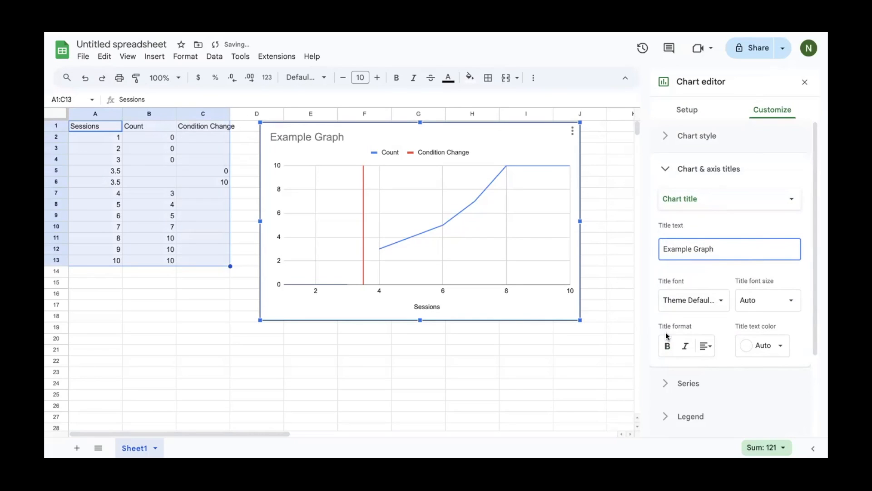
click(705, 346)
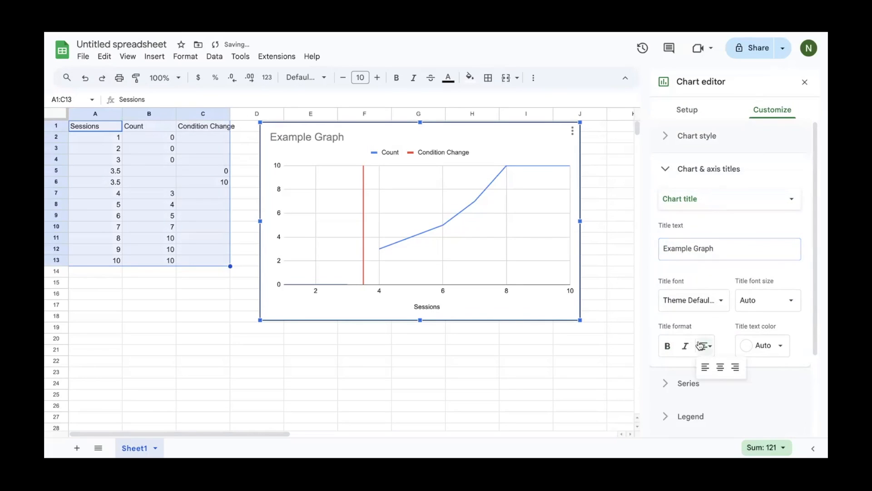
click(721, 367)
click(758, 349)
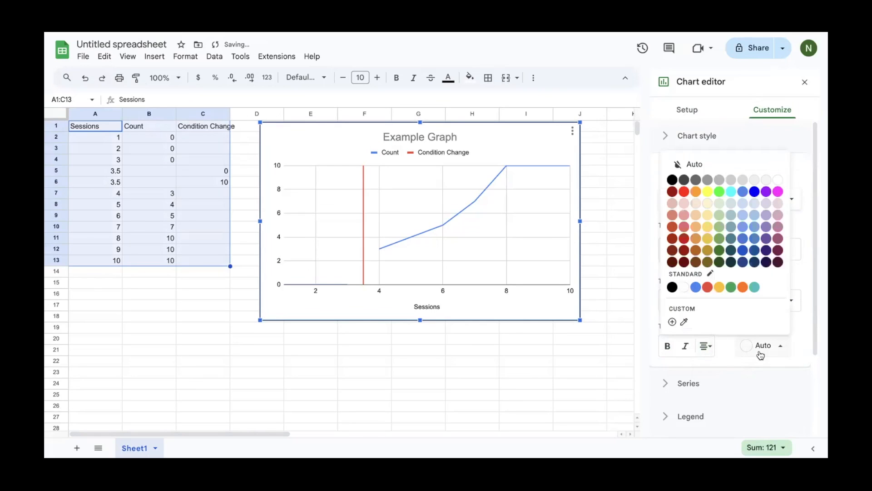
click(684, 180)
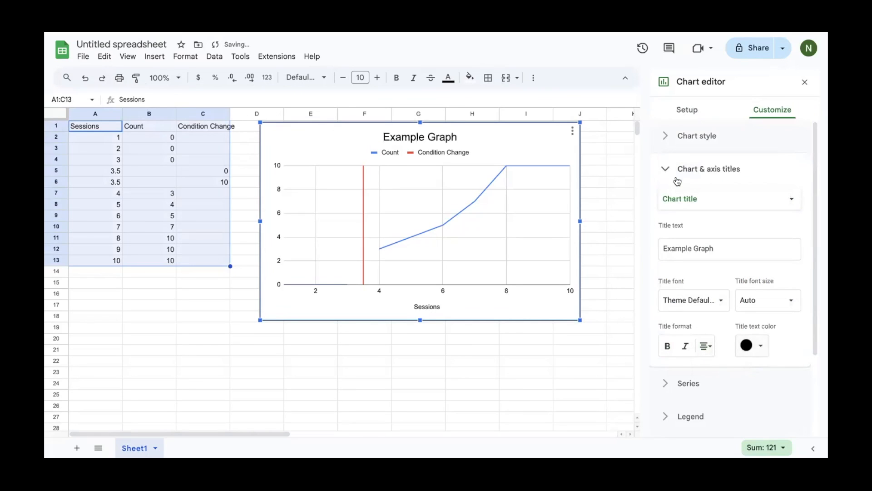
click(688, 198)
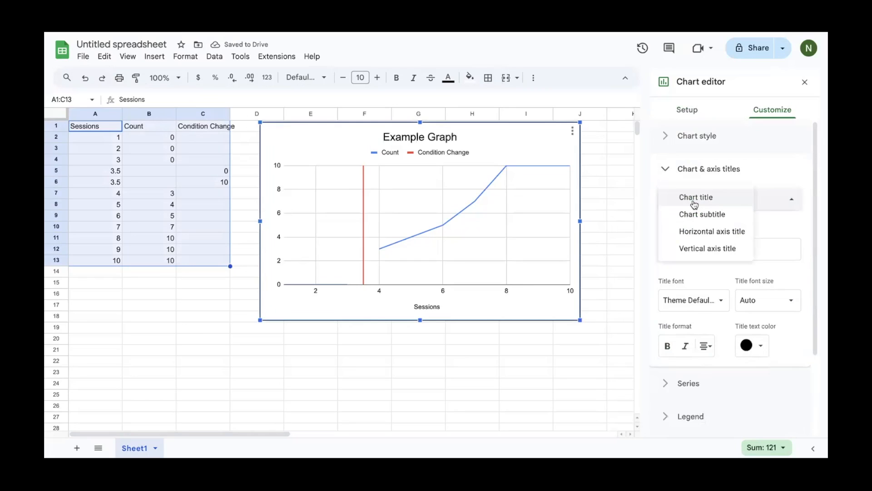
Add 'Count' as the vertical axis title beside the Sessions horizontal axis title
click(700, 238)
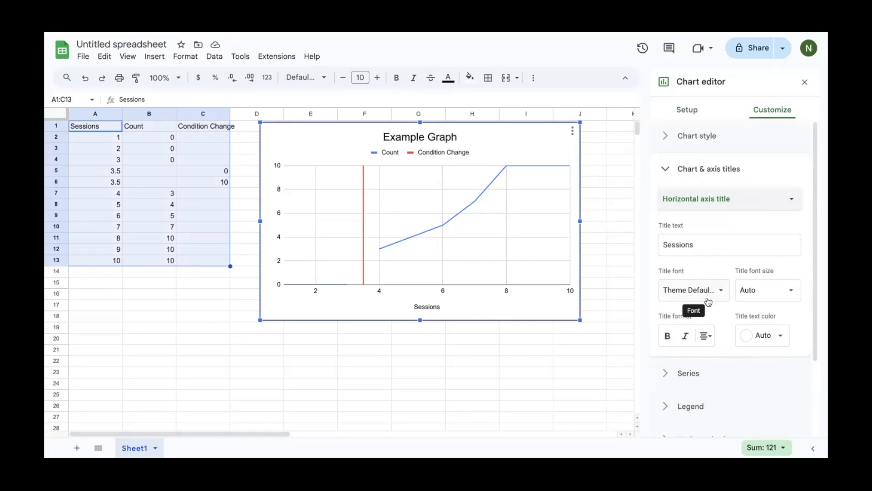
click(713, 199)
click(713, 213)
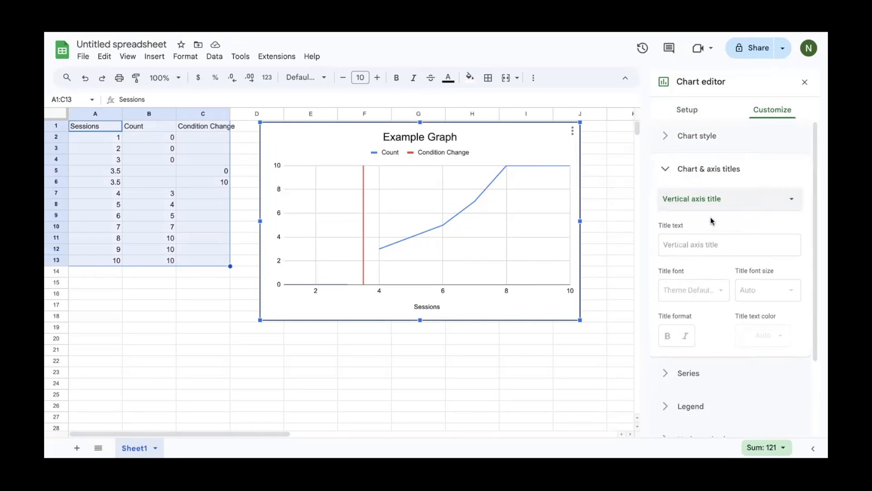
click(700, 245)
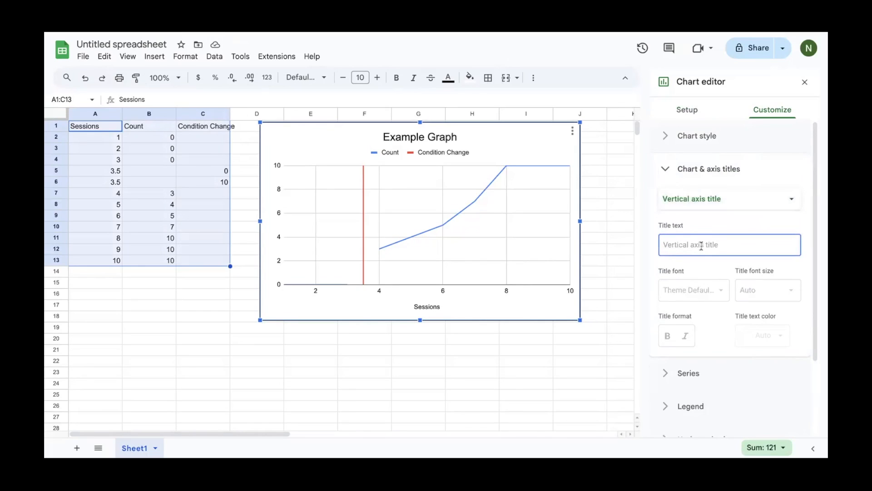
text(Count)
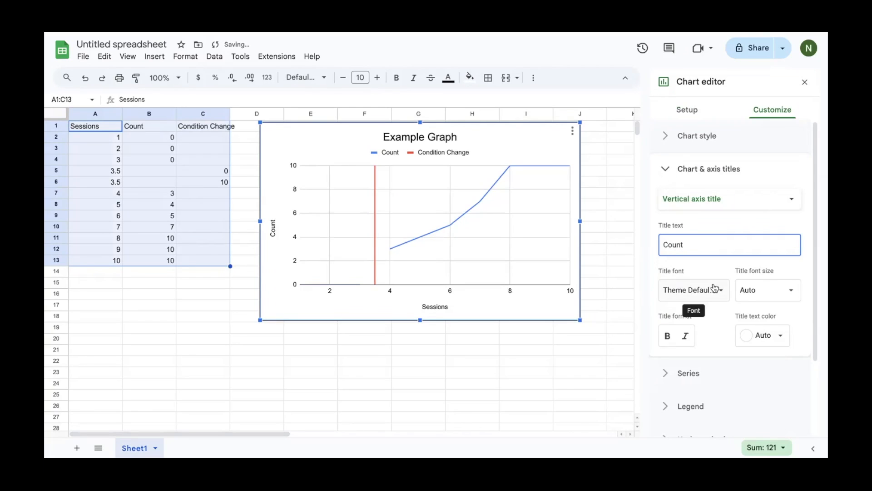
click(692, 372)
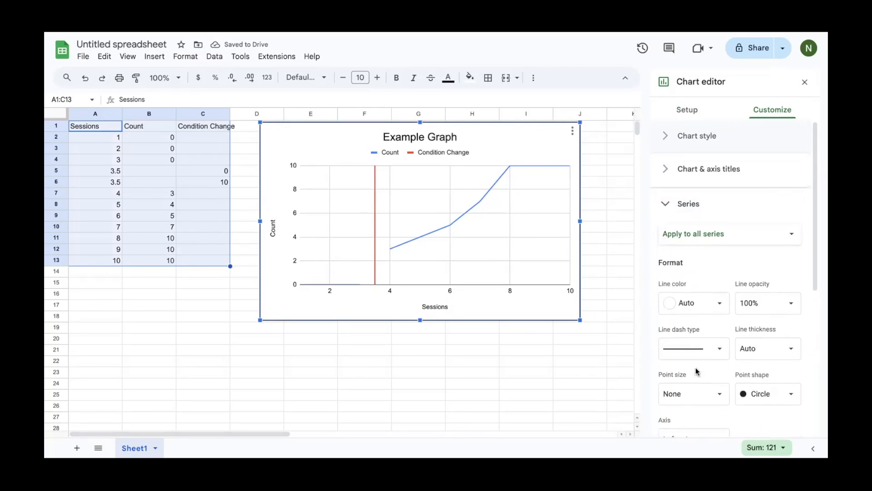
Make the Count series line black with 5px data points
click(712, 239)
click(716, 247)
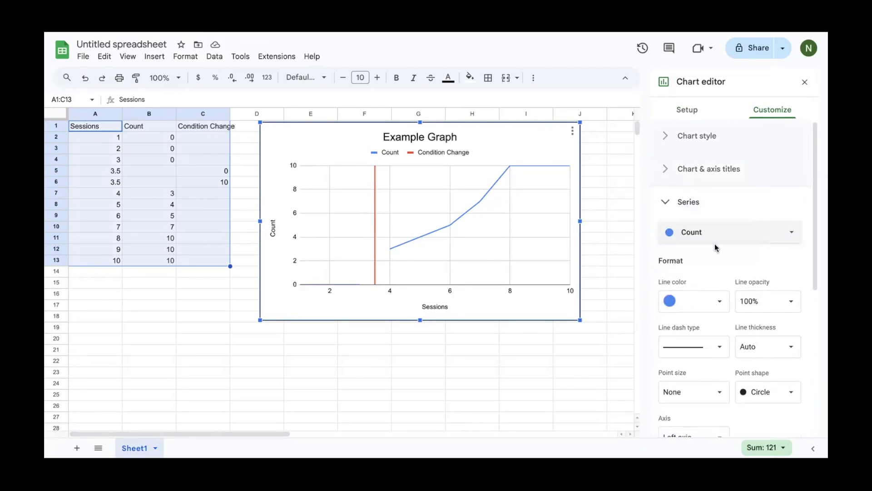
click(711, 299)
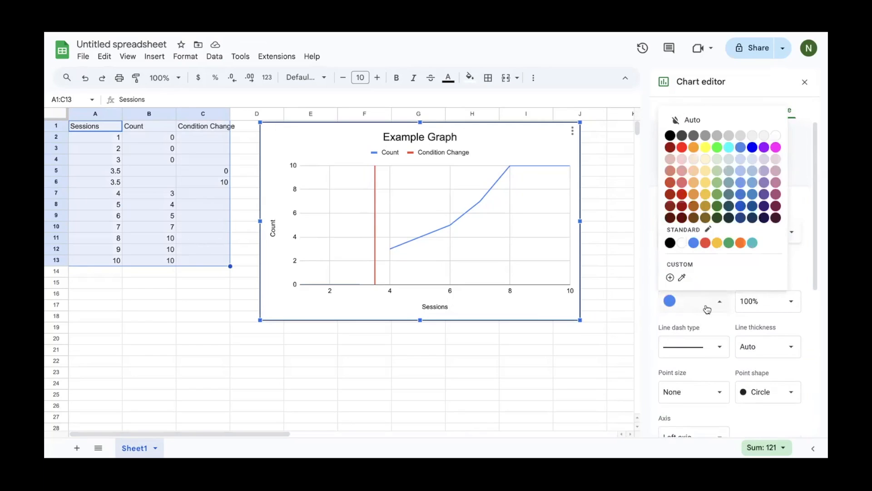
click(669, 135)
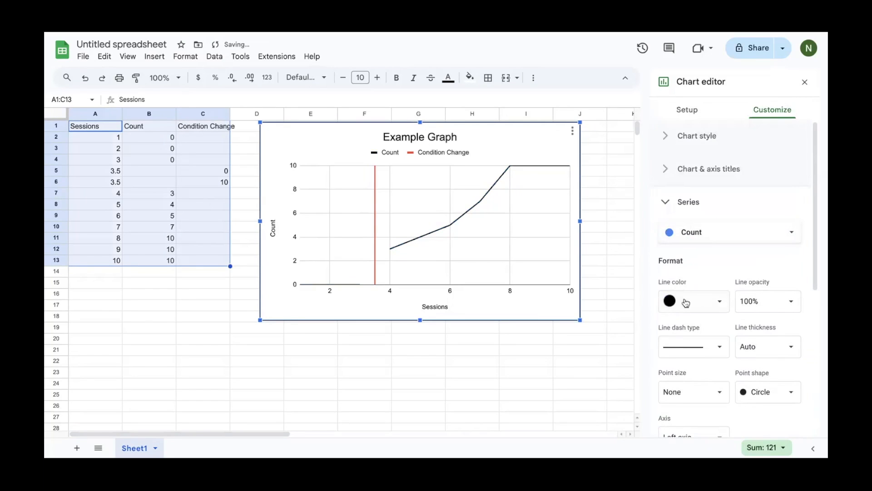
click(688, 387)
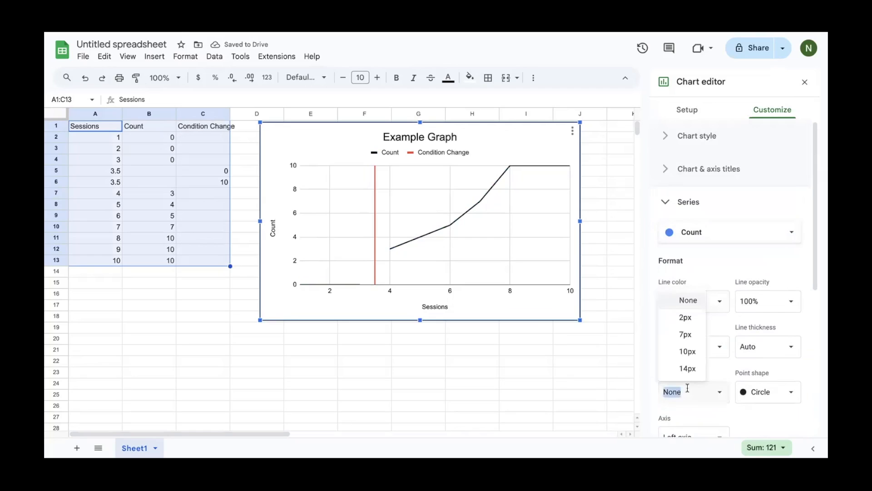
text(5)
key(Return)
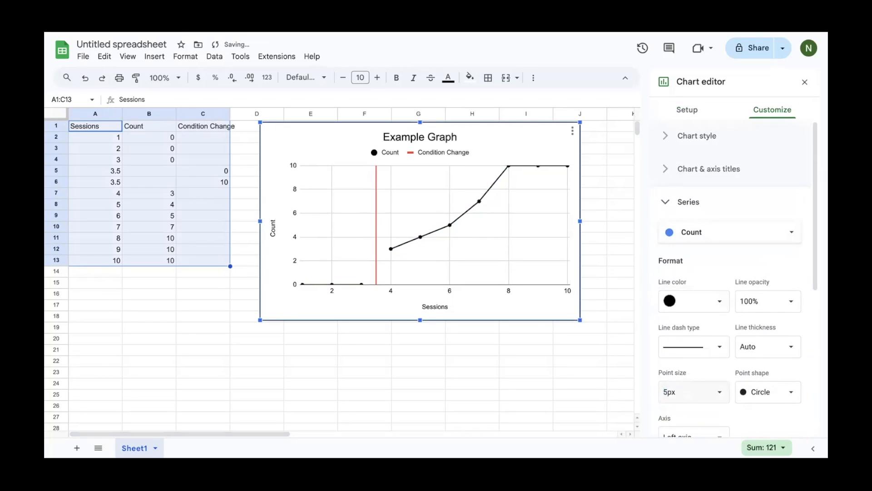
Make the Condition Change series line black
click(731, 236)
click(729, 248)
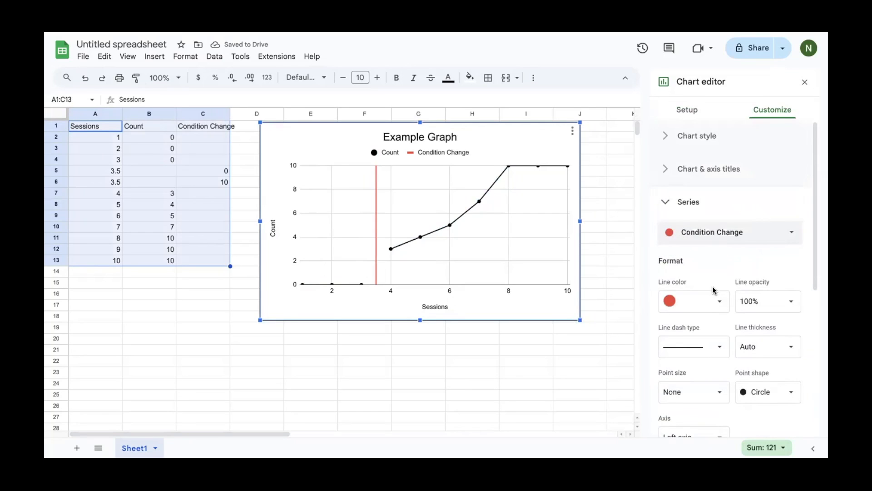
click(712, 300)
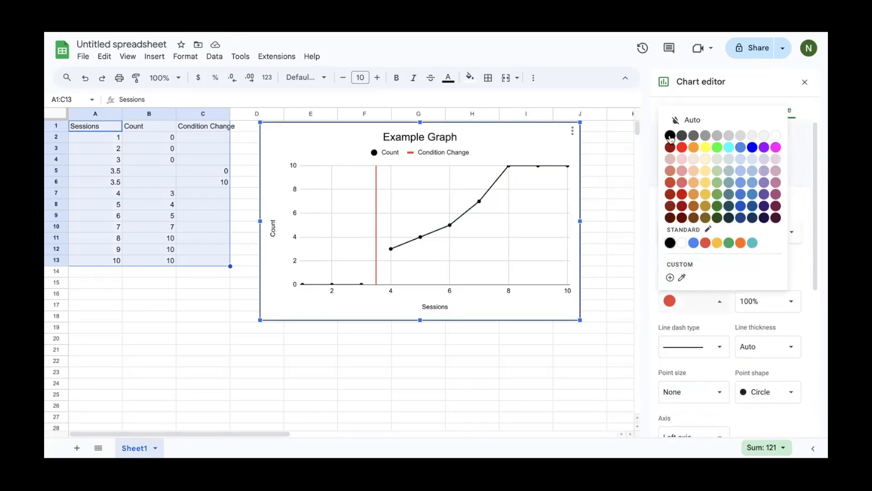
click(670, 136)
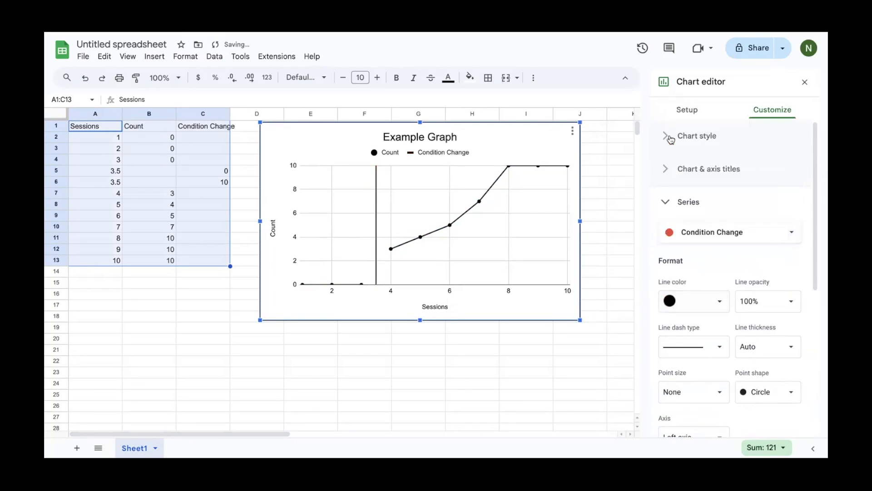
scroll(701, 304, down, 6)
Set the legend position to None so the chart has no legend
click(702, 308)
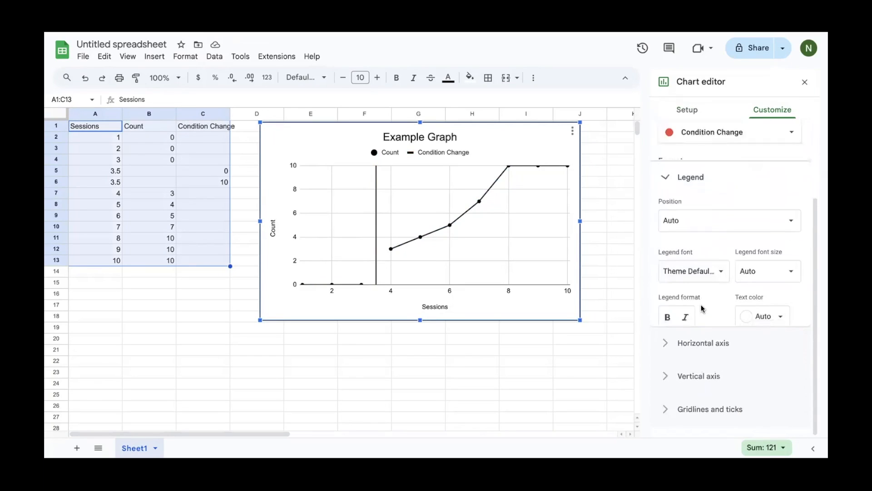
click(711, 210)
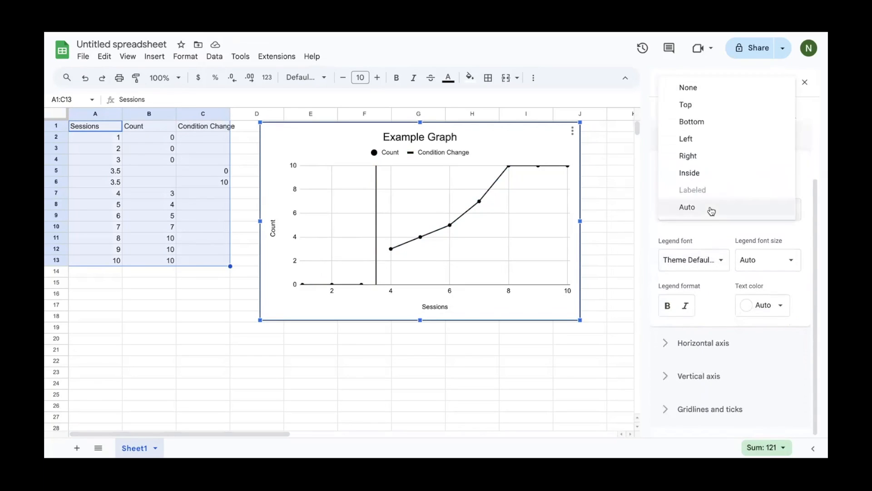
click(708, 87)
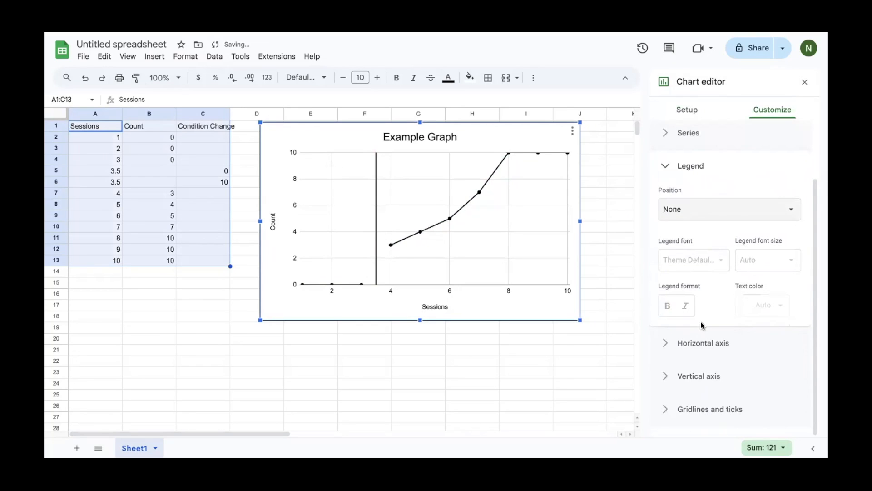
click(703, 343)
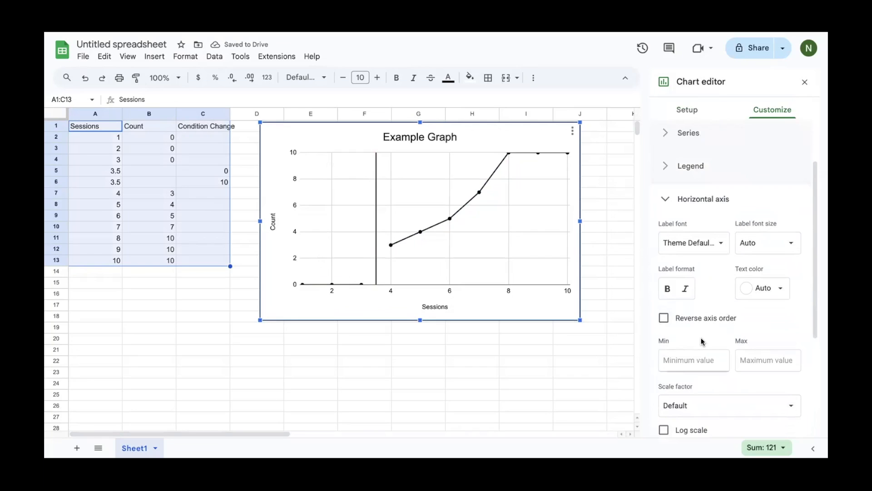
scroll(702, 341, down, 2)
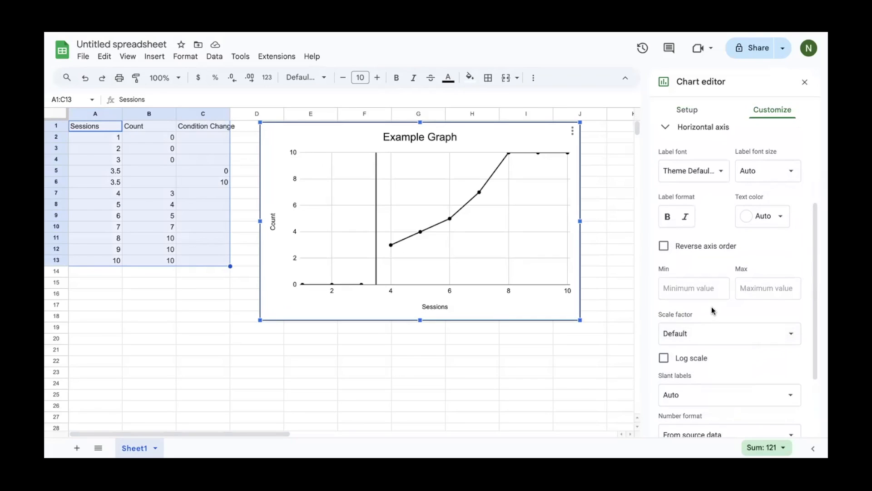
scroll(712, 308, down, 1)
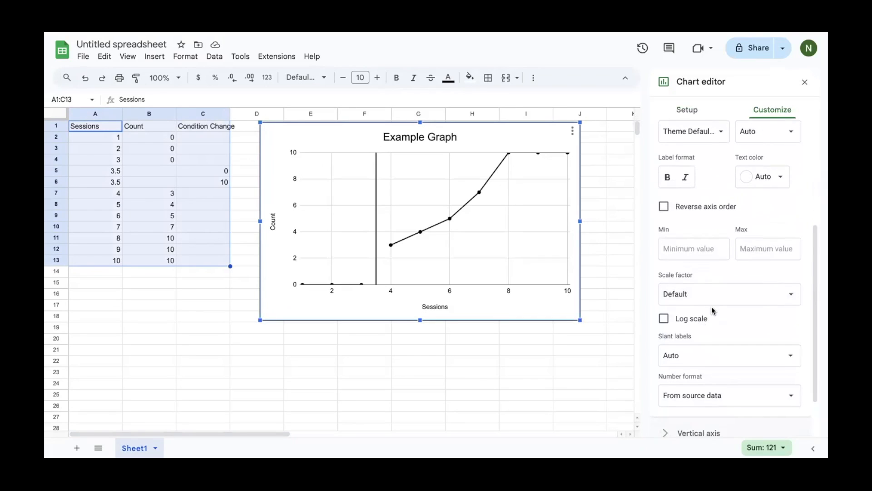
scroll(711, 310, down, 1)
Set the vertical axis bounds to min -0.3 and max 10.3
click(711, 383)
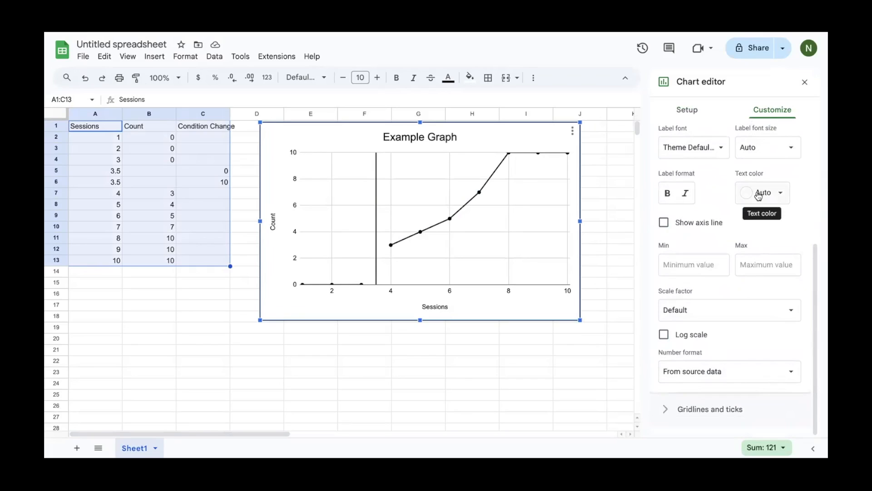
click(710, 270)
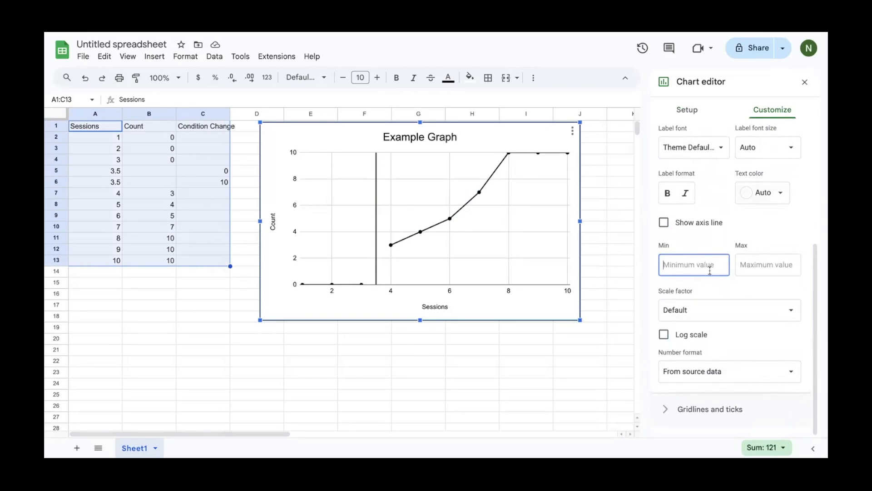
text(-0.)
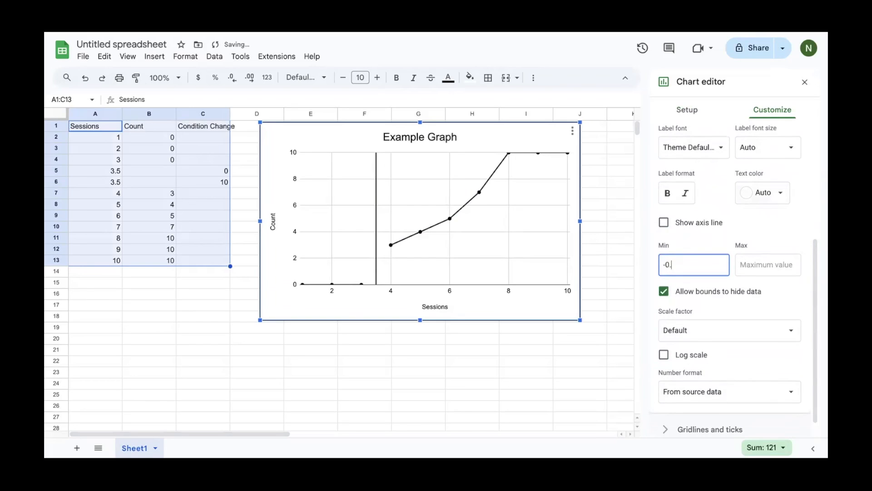
text(3)
click(760, 273)
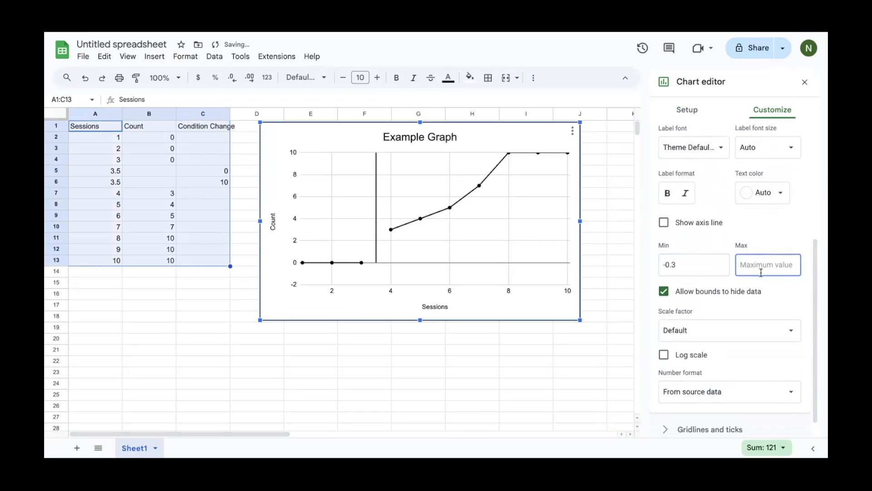
text(10)
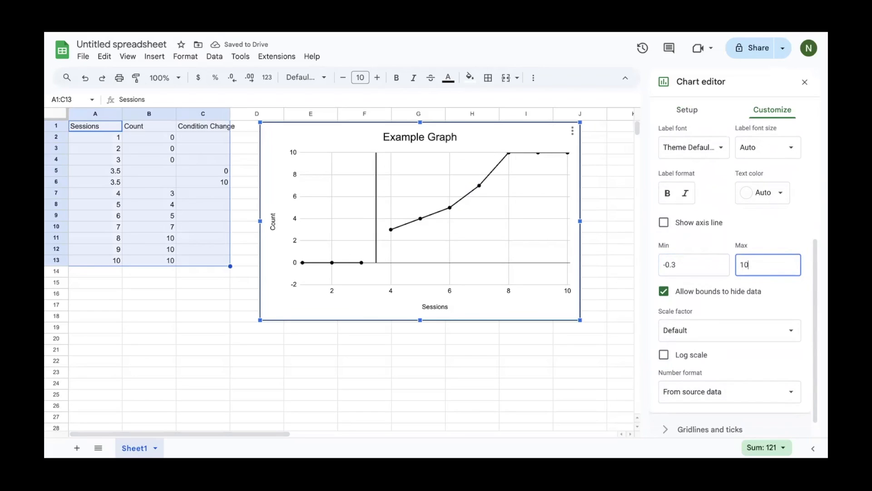
text(.3)
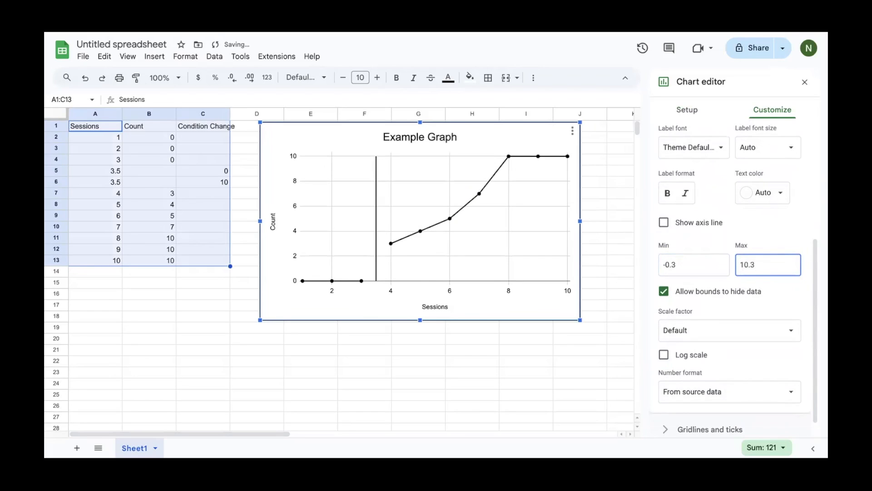
click(792, 308)
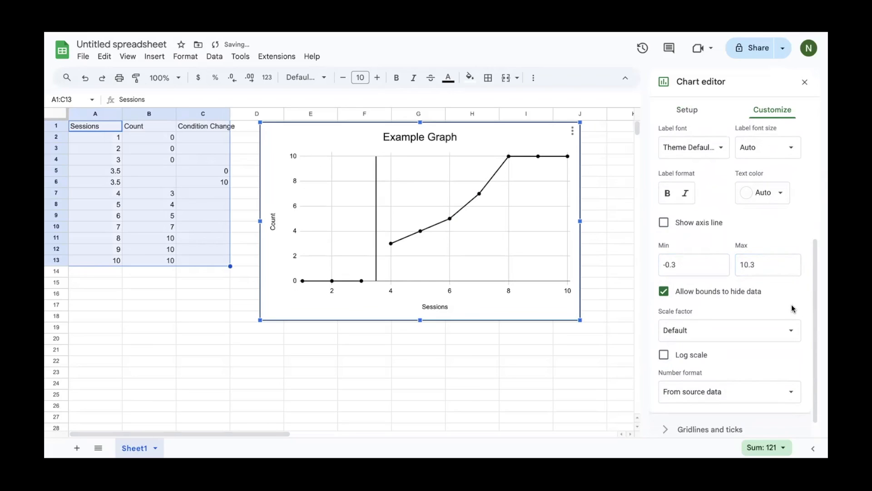
Turn on Show axis line for the vertical axis
scroll(793, 309, down, 1)
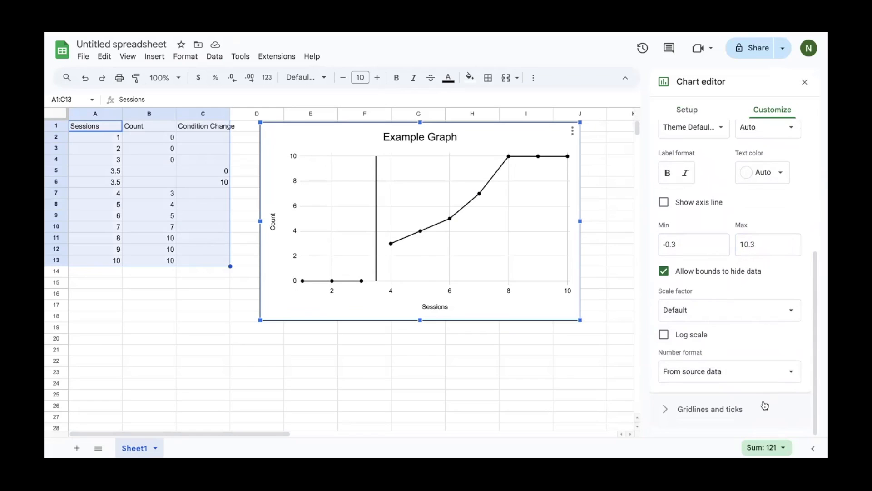
click(664, 202)
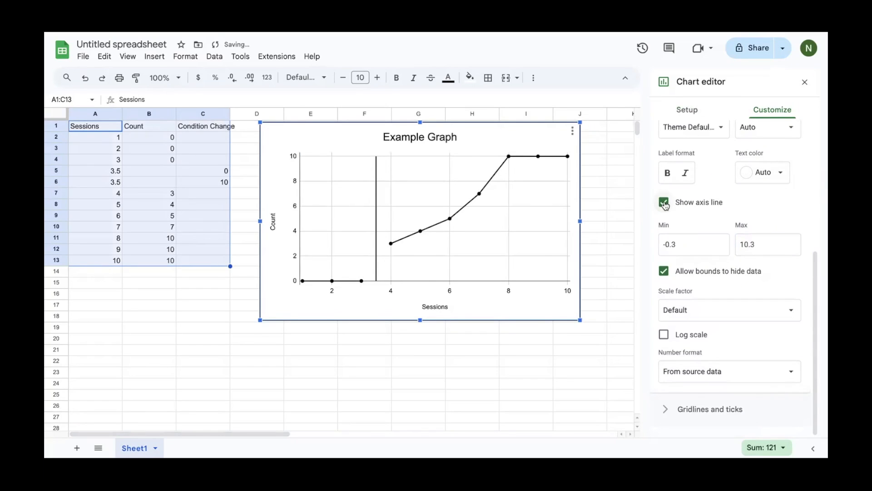
click(708, 411)
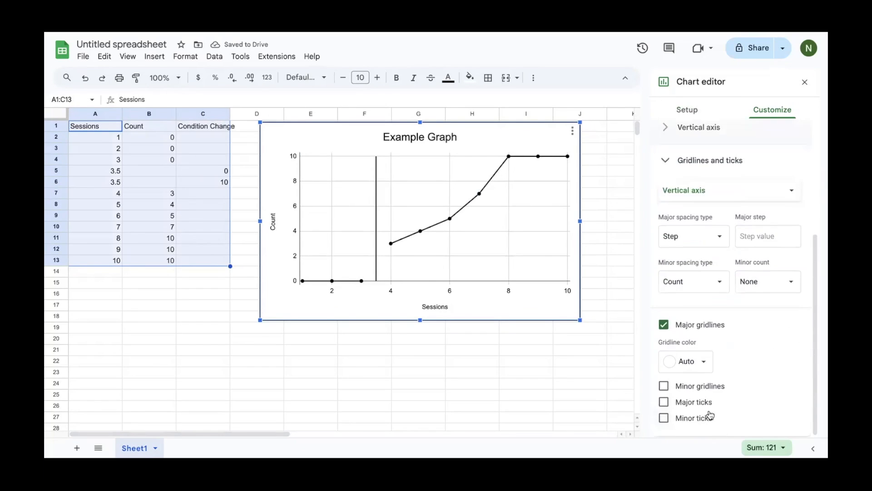
Remove the vertical axis major gridlines and add 6px major tick marks pointing outside
click(703, 328)
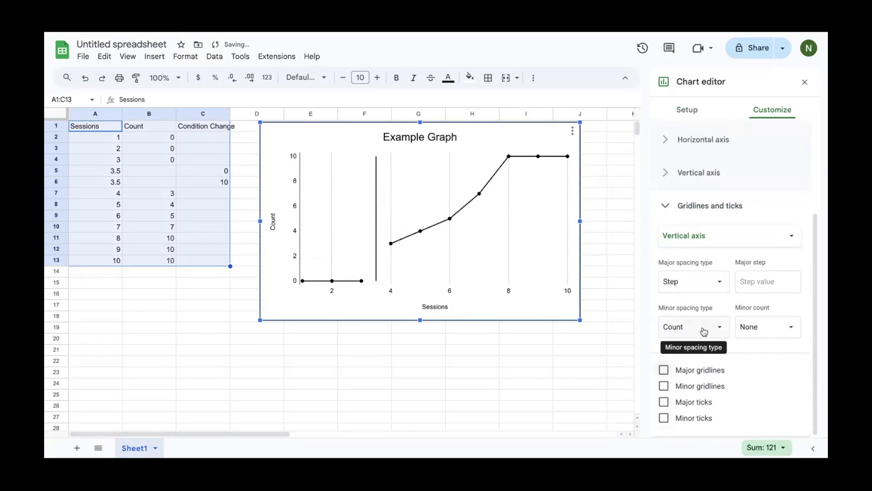
click(704, 402)
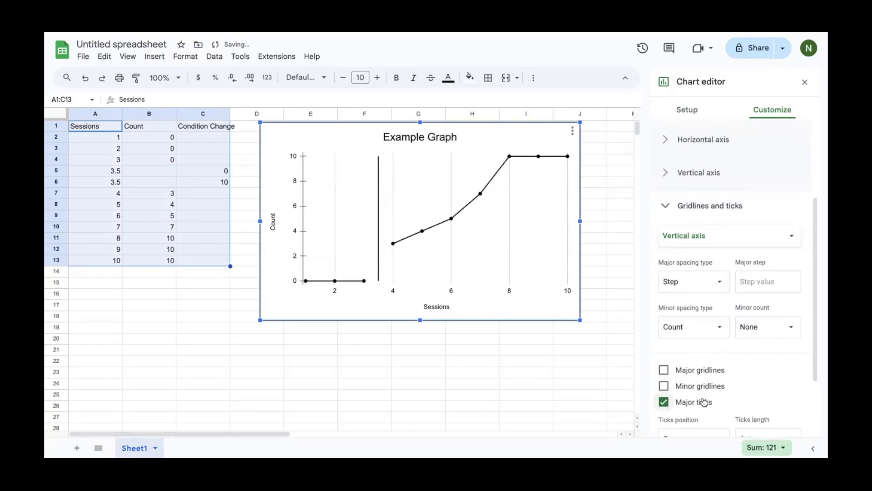
scroll(704, 402, down, 3)
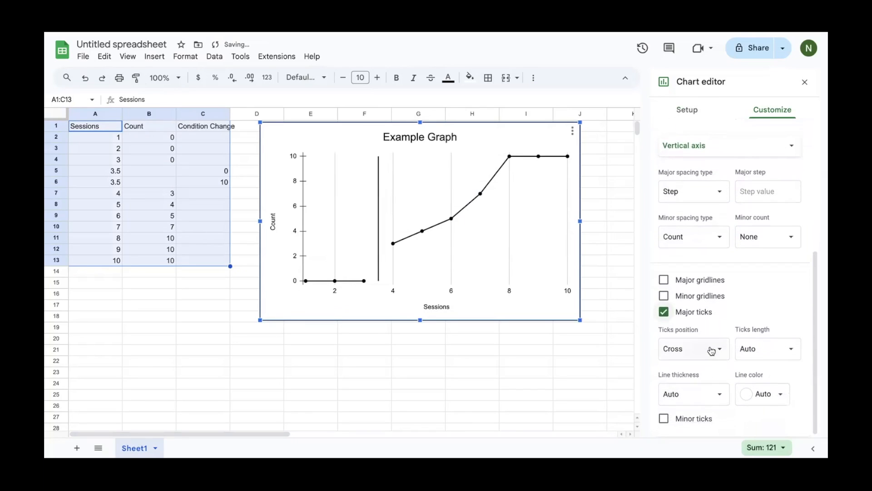
click(711, 350)
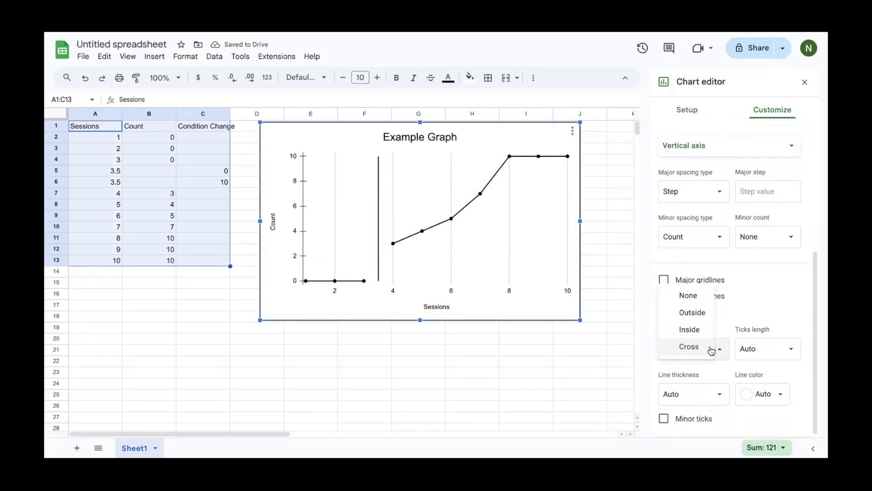
click(704, 315)
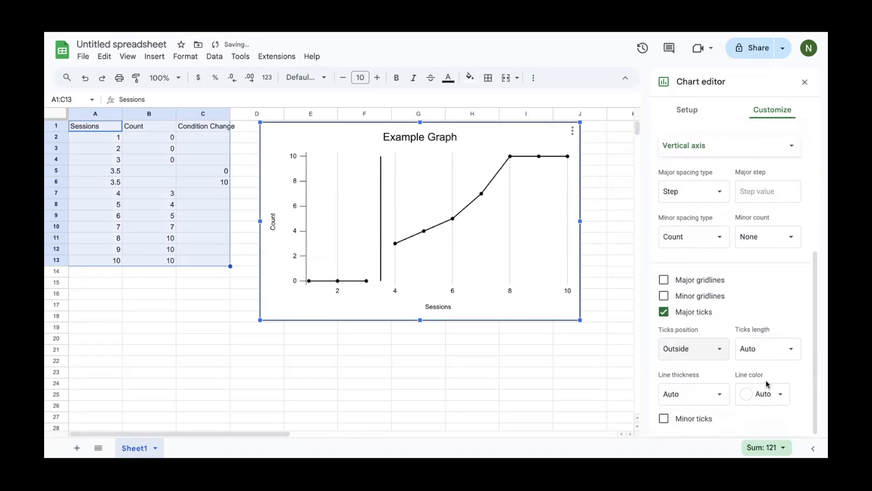
click(791, 146)
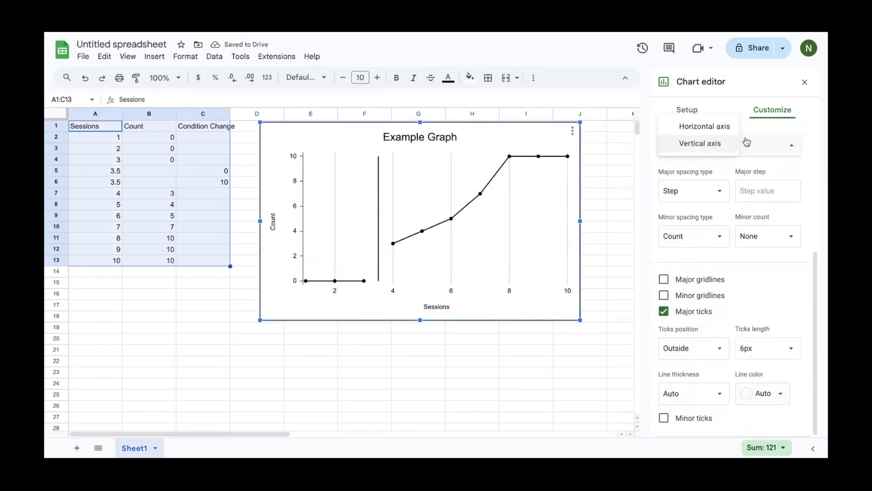
Give the horizontal axis no major gridlines and 6px outside major tick marks
click(725, 130)
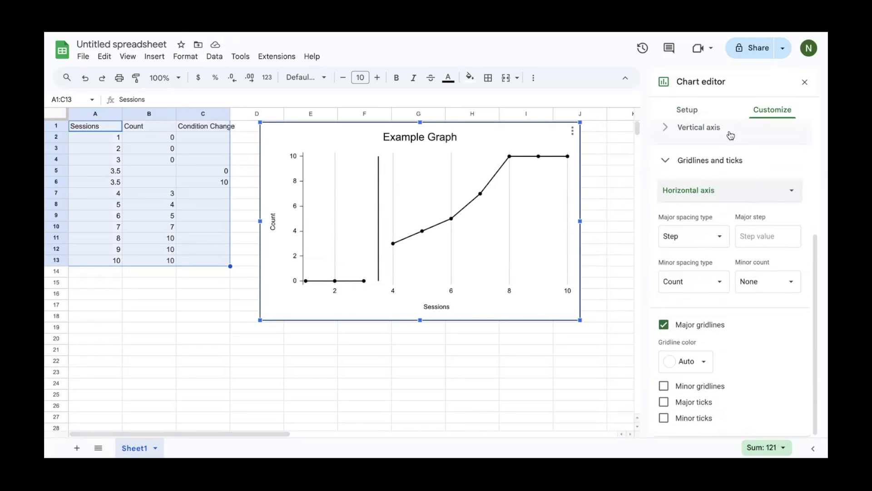
click(664, 325)
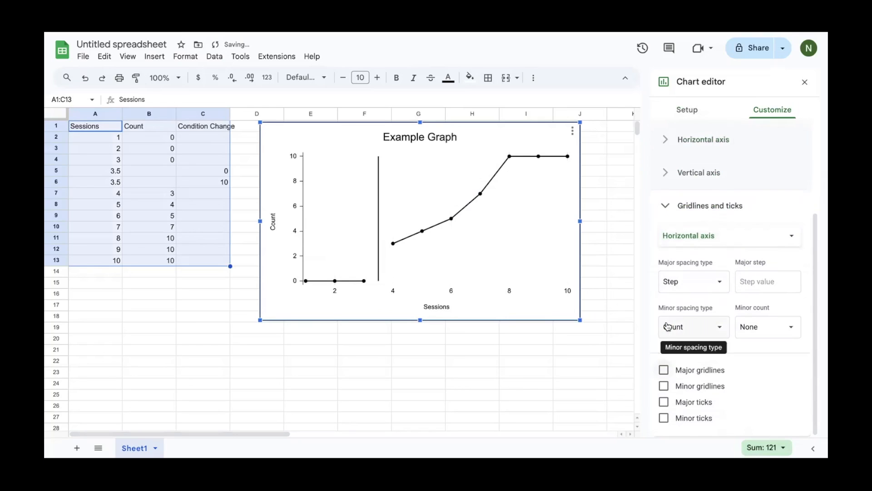
click(681, 402)
scroll(680, 400, down, 2)
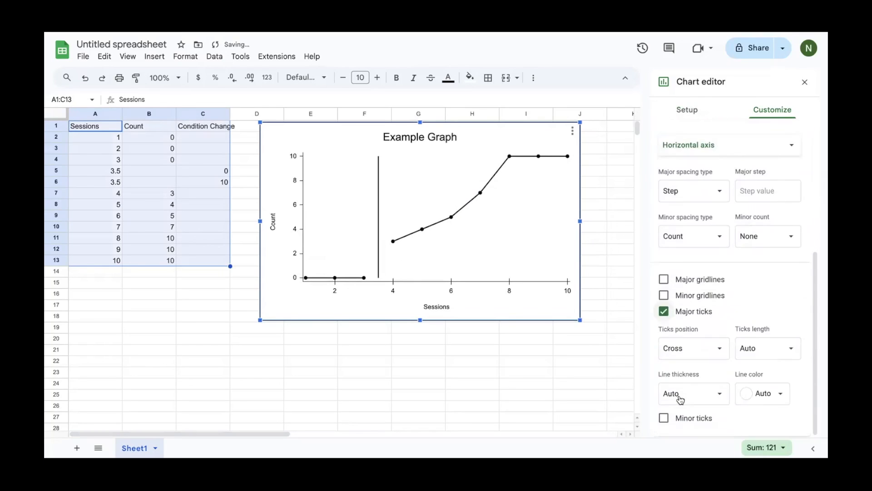
click(709, 349)
click(702, 313)
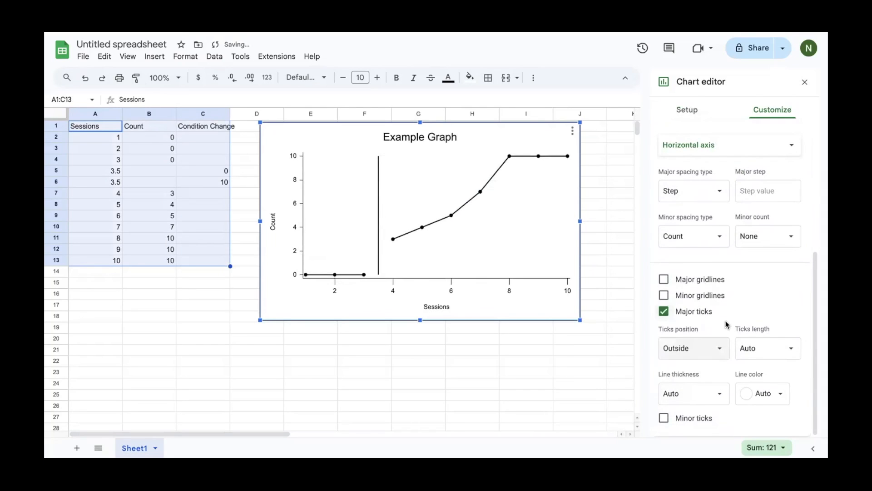
click(767, 345)
click(759, 387)
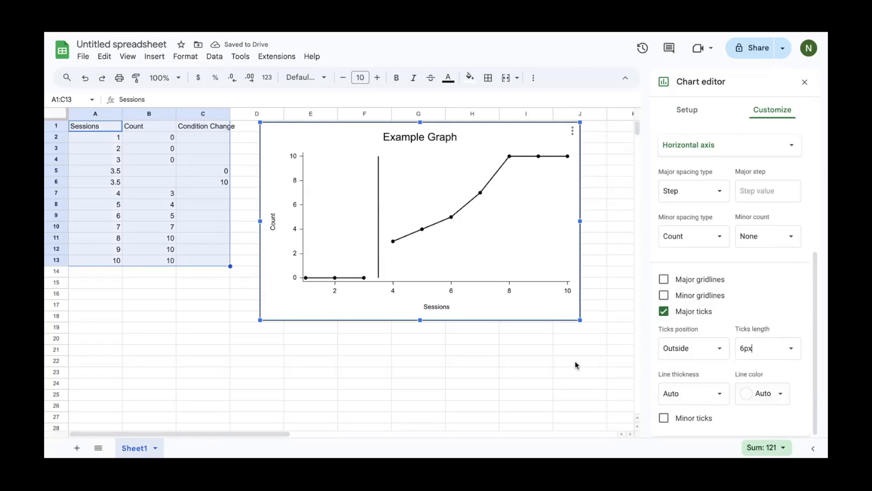
click(200, 282)
click(154, 56)
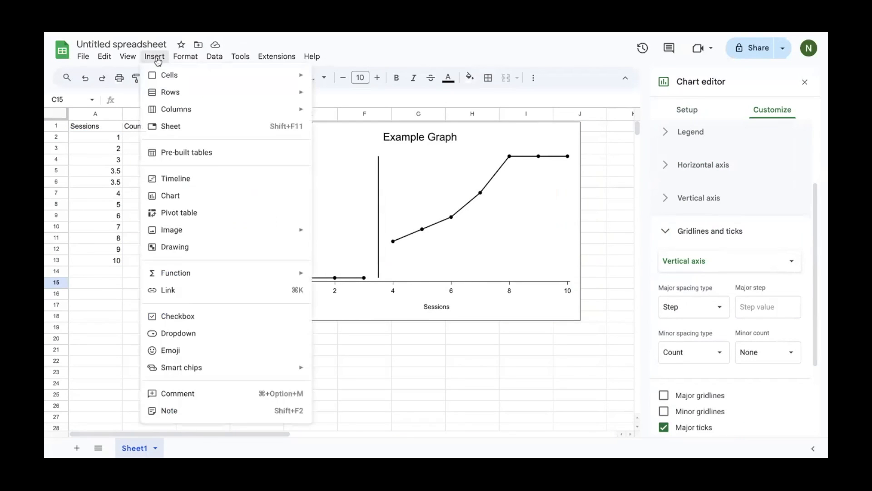
Create a drawing with a centre-aligned 'Baseline' text box and save it into the sheet
click(187, 246)
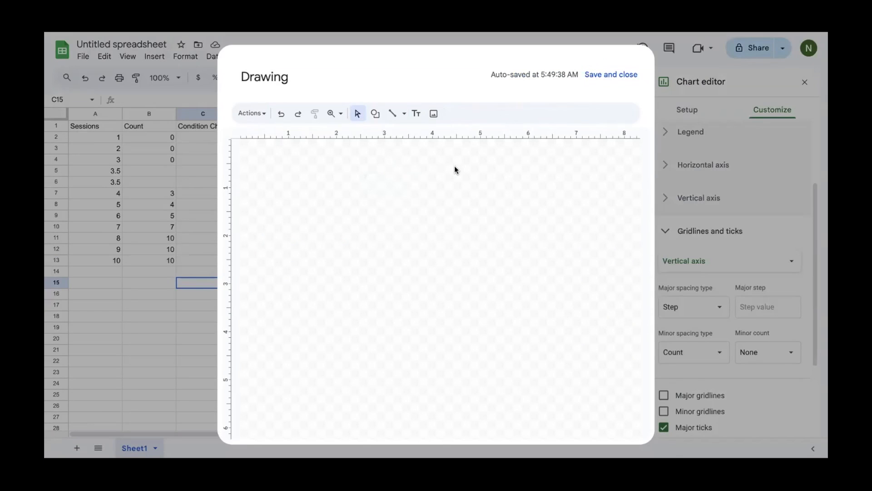
click(416, 119)
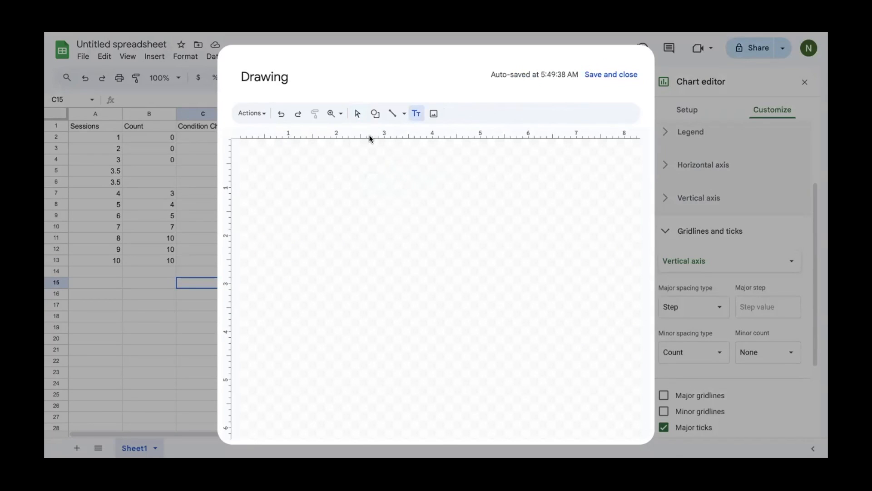
drag(307, 170, 382, 195)
text(Baseline)
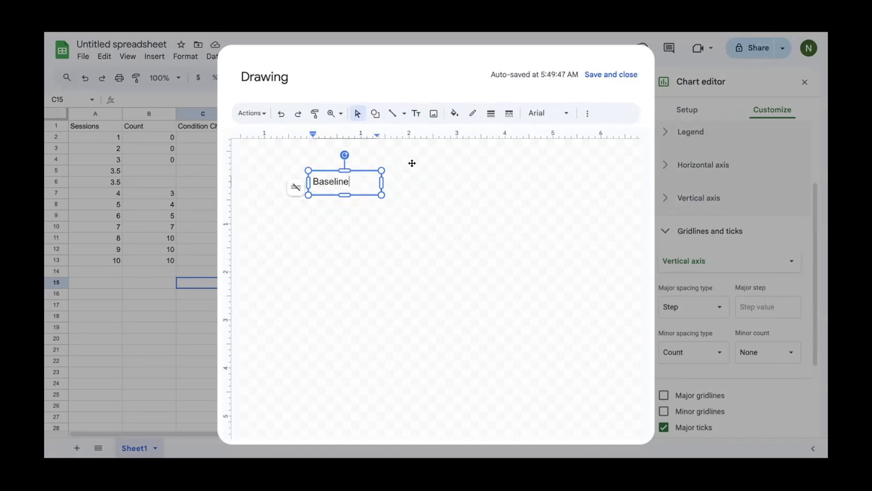
click(587, 114)
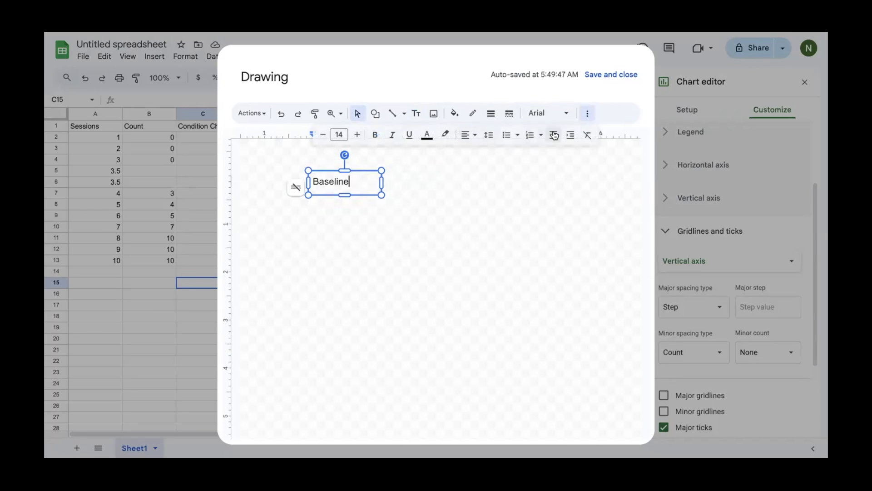
click(469, 135)
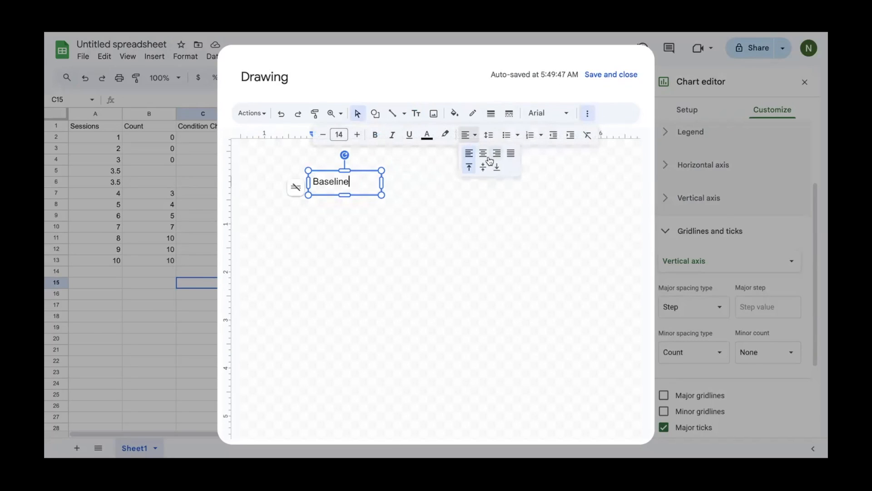
click(484, 154)
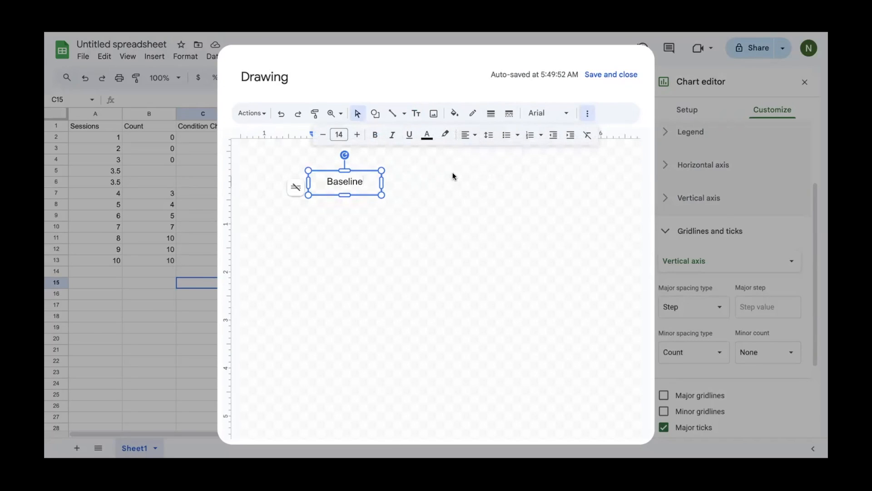
click(611, 74)
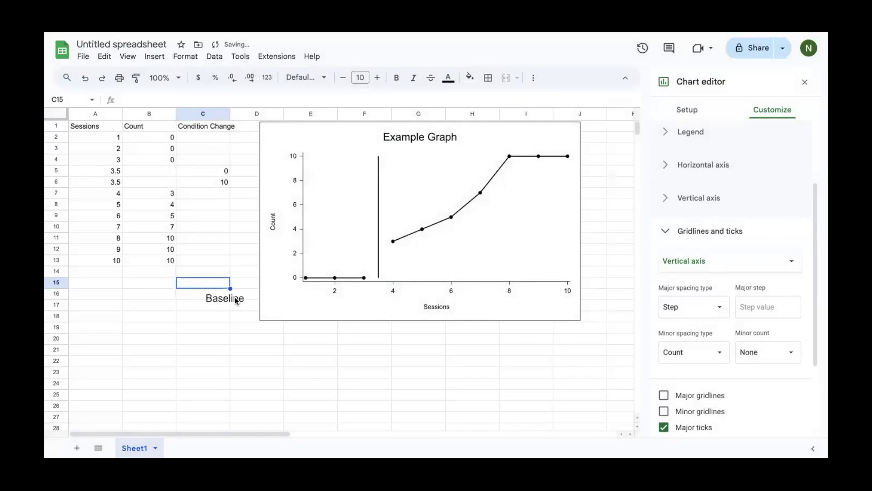
Move the Baseline label onto the chart's upper left beside the vertical axis
click(235, 300)
mouse_move(227, 301)
mouse_down()
mouse_move(336, 224)
mouse_move(353, 166)
mouse_move(343, 156)
mouse_up()
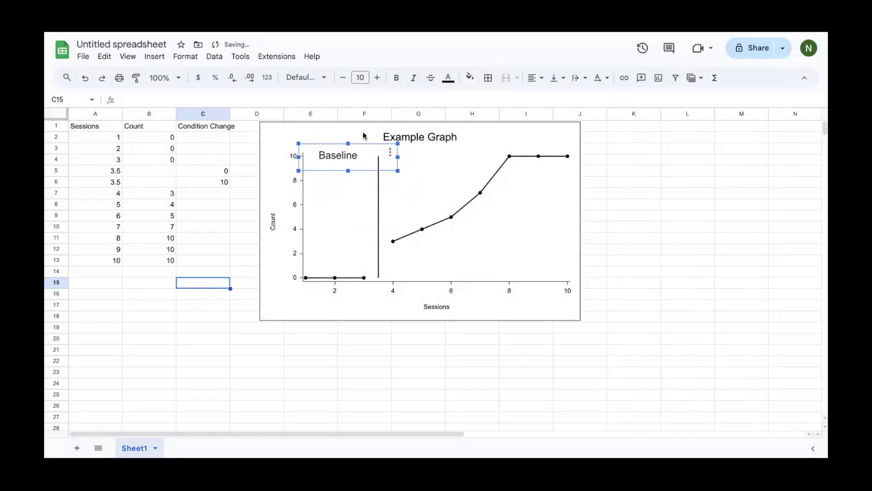
click(153, 58)
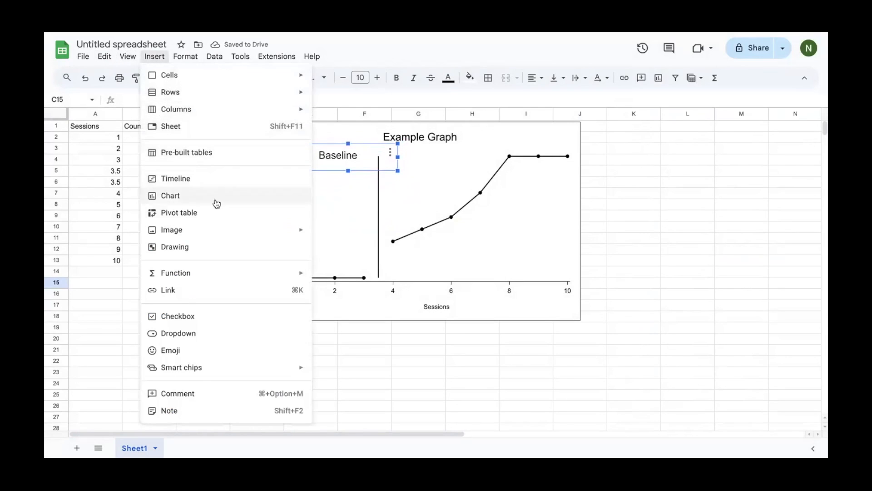
Create a drawing with a centre-aligned 'Intervention' text box and save it into the sheet
click(217, 247)
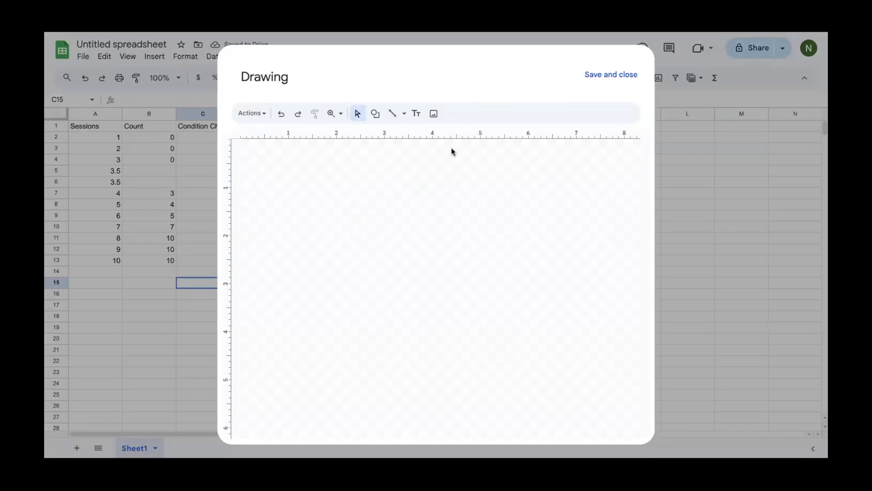
click(416, 114)
mouse_move(380, 208)
mouse_down()
mouse_move(463, 214)
mouse_move(481, 232)
mouse_up()
text(Intervention)
click(586, 113)
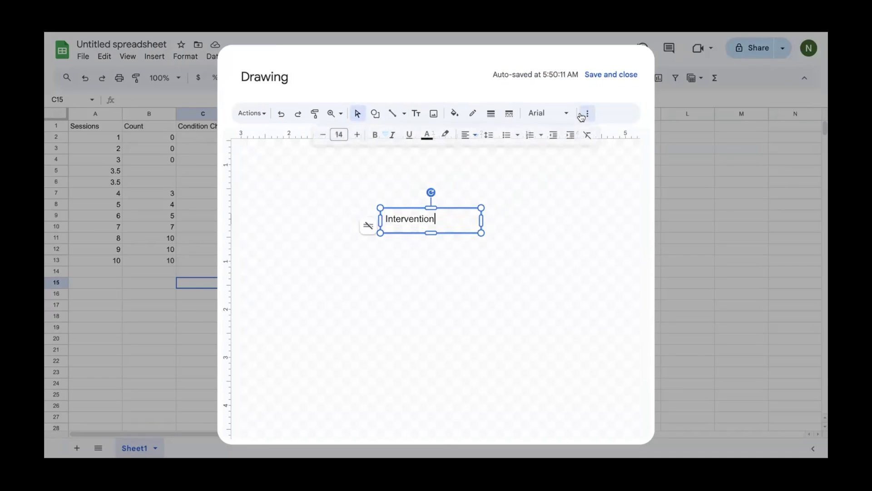
click(467, 132)
click(483, 153)
click(591, 81)
Move the Intervention label onto the chart's upper right, past the phase line
click(256, 294)
mouse_move(260, 288)
mouse_down()
mouse_move(544, 141)
mouse_move(491, 145)
mouse_up()
click(608, 205)
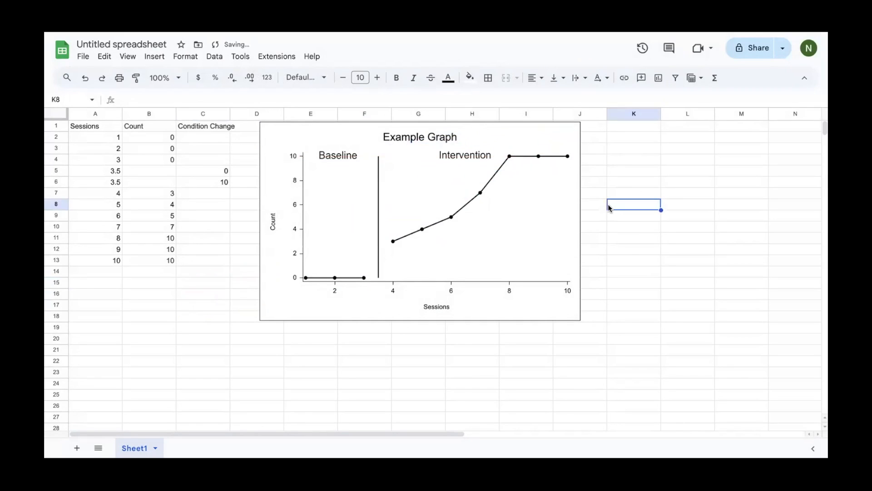